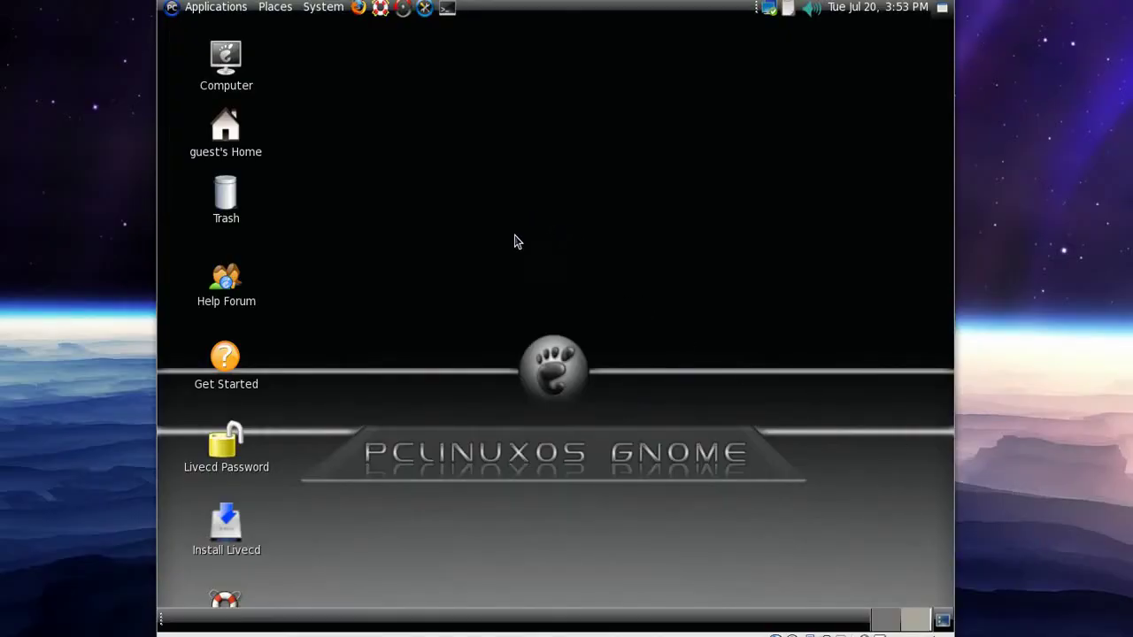
# - Drag the Installation Help icon up to the top row, just right of the Computer icon
pyautogui.moveTo(226, 602); pyautogui.dragTo(287, 56)
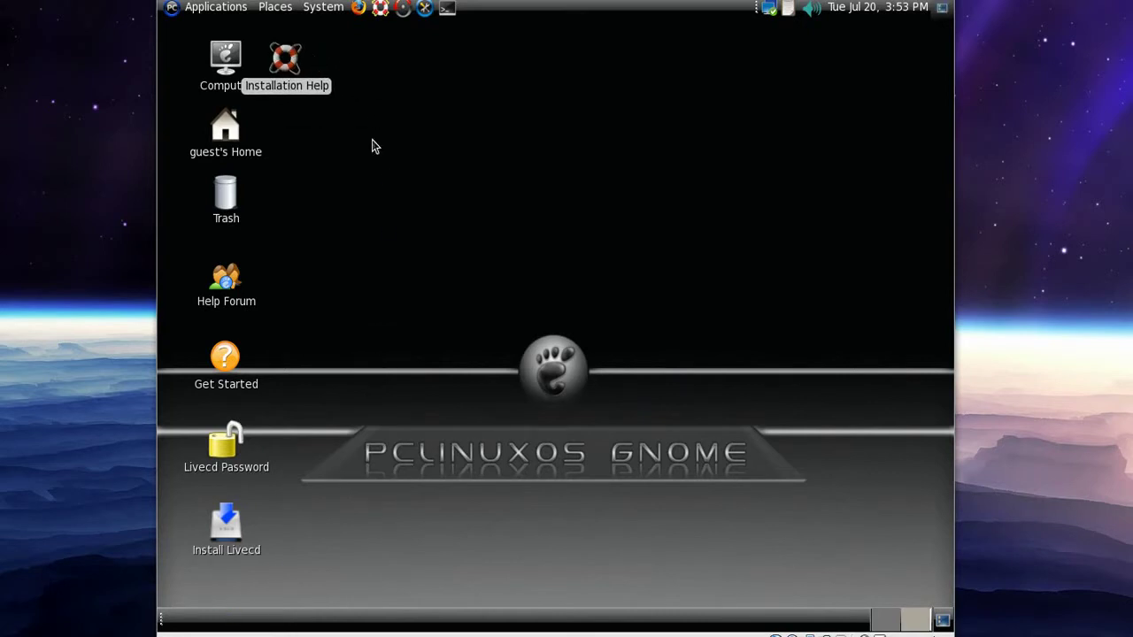
pyautogui.moveTo(619, 424); pyautogui.dragTo(737, 500)
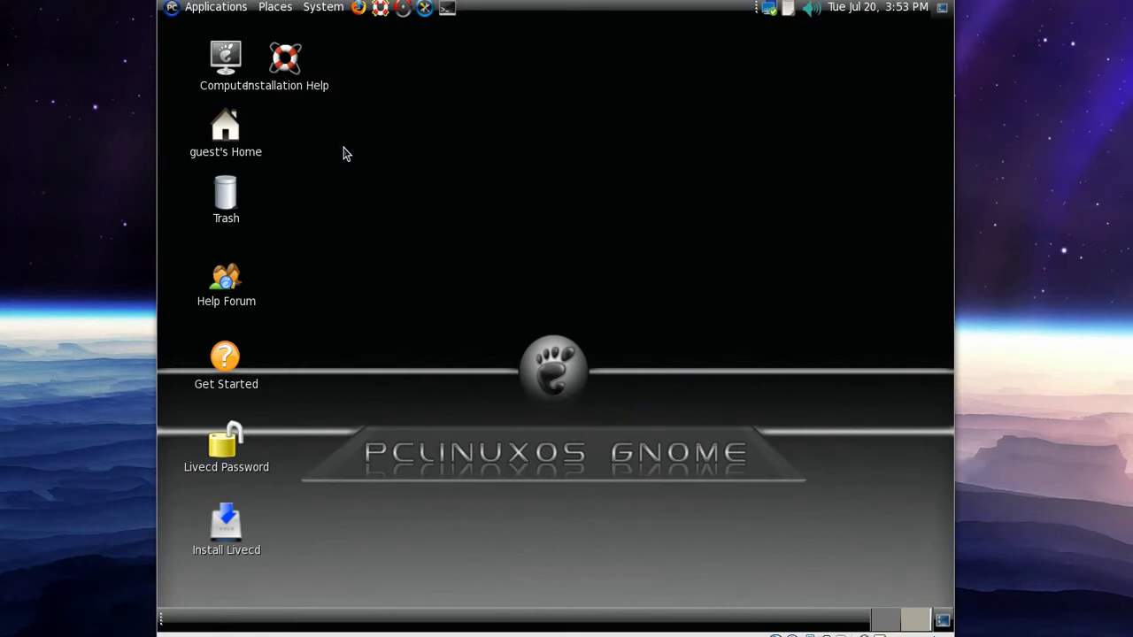
pyautogui.moveTo(286, 59); pyautogui.dragTo(336, 65)
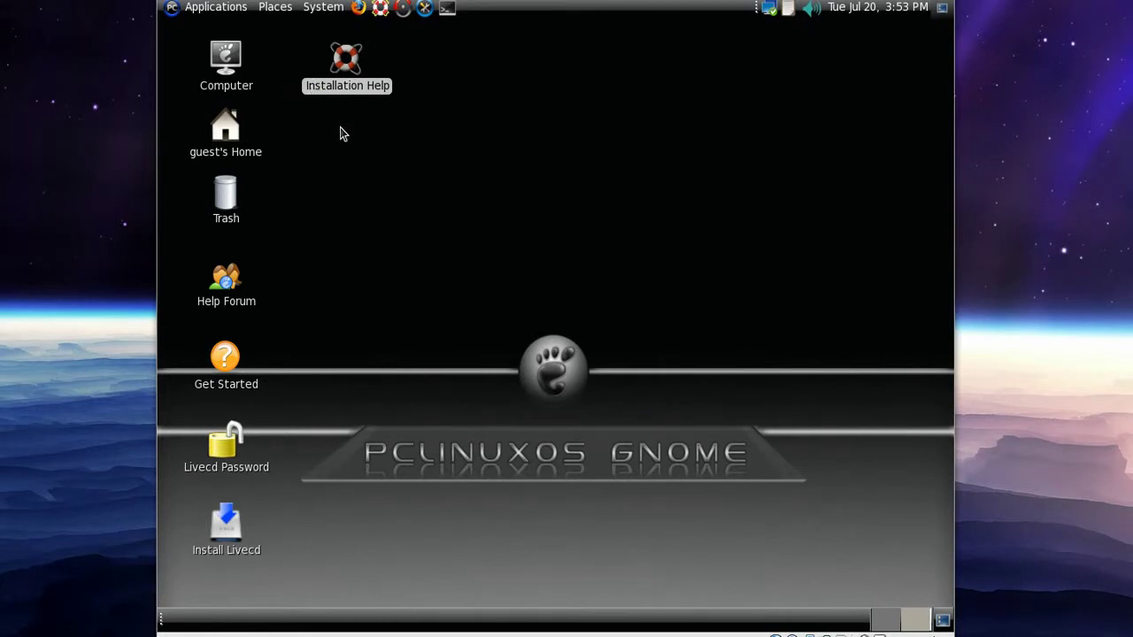
pyautogui.click(225, 9)
# - Browse the More Applications submenus: Configuration, Education, Monitoring, Sciences and Terminals
pyautogui.moveTo(228, 36)
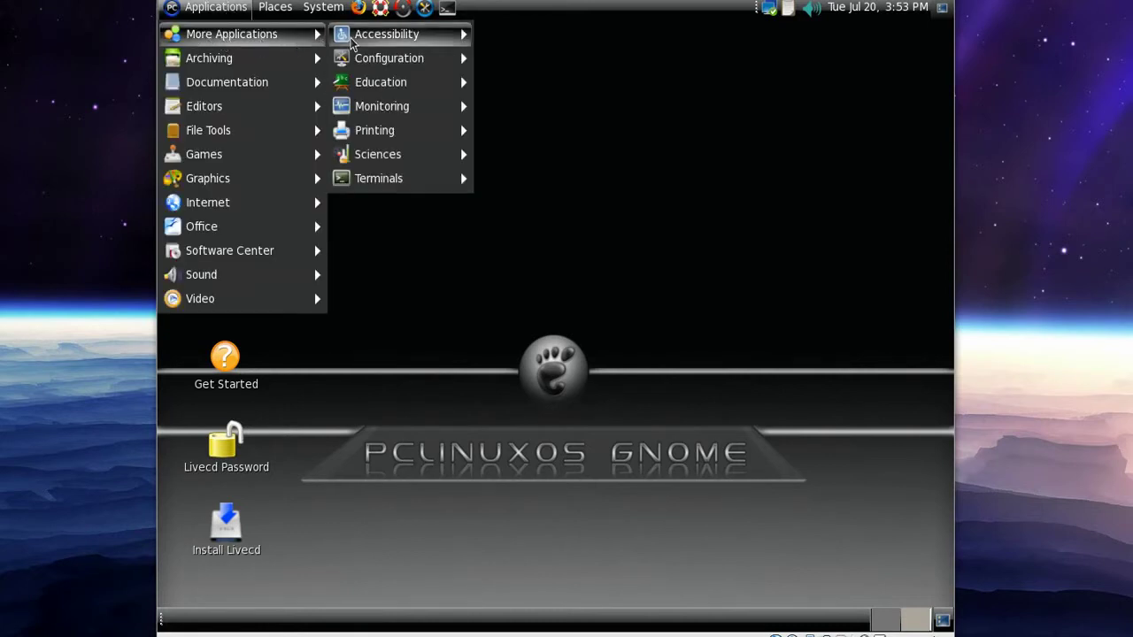
pyautogui.moveTo(385, 59)
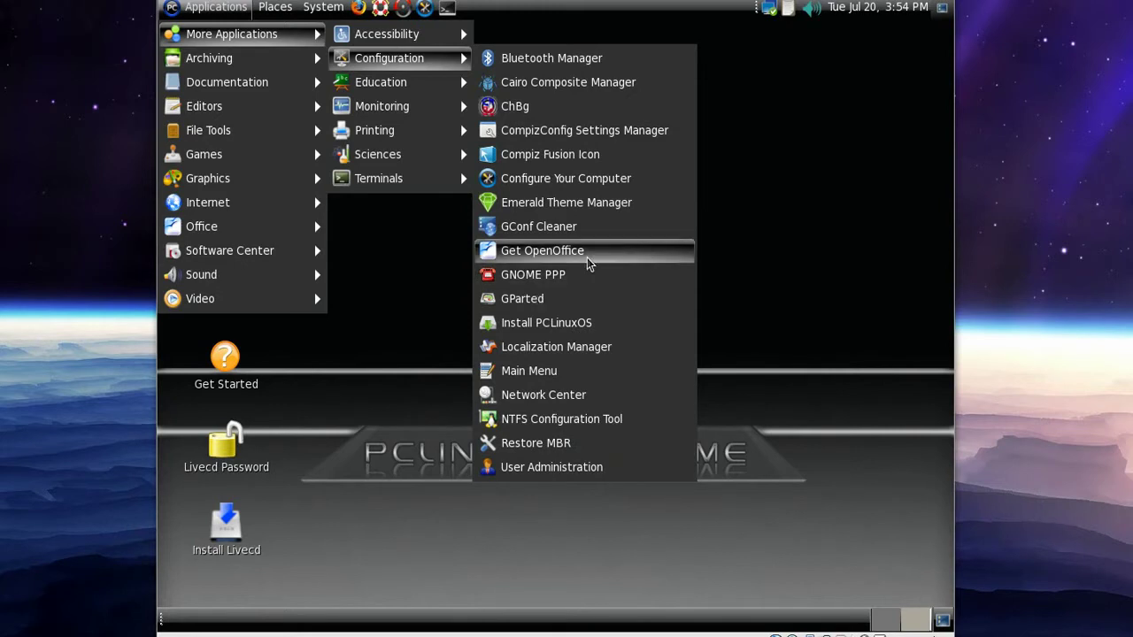
pyautogui.moveTo(424, 83)
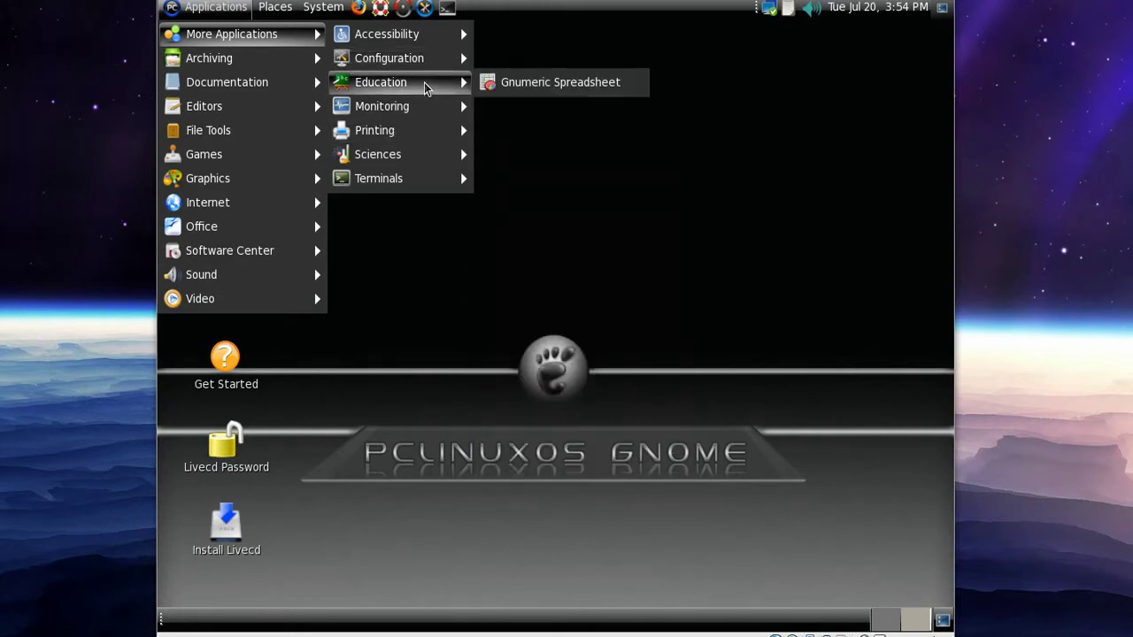
pyautogui.moveTo(424, 107)
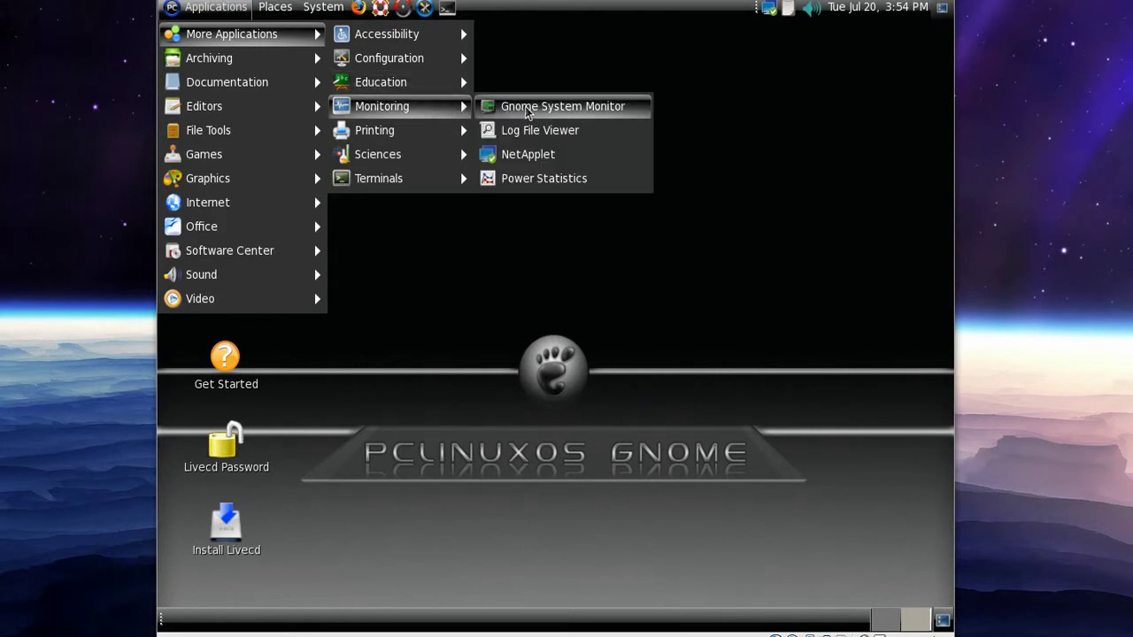
pyautogui.moveTo(458, 130)
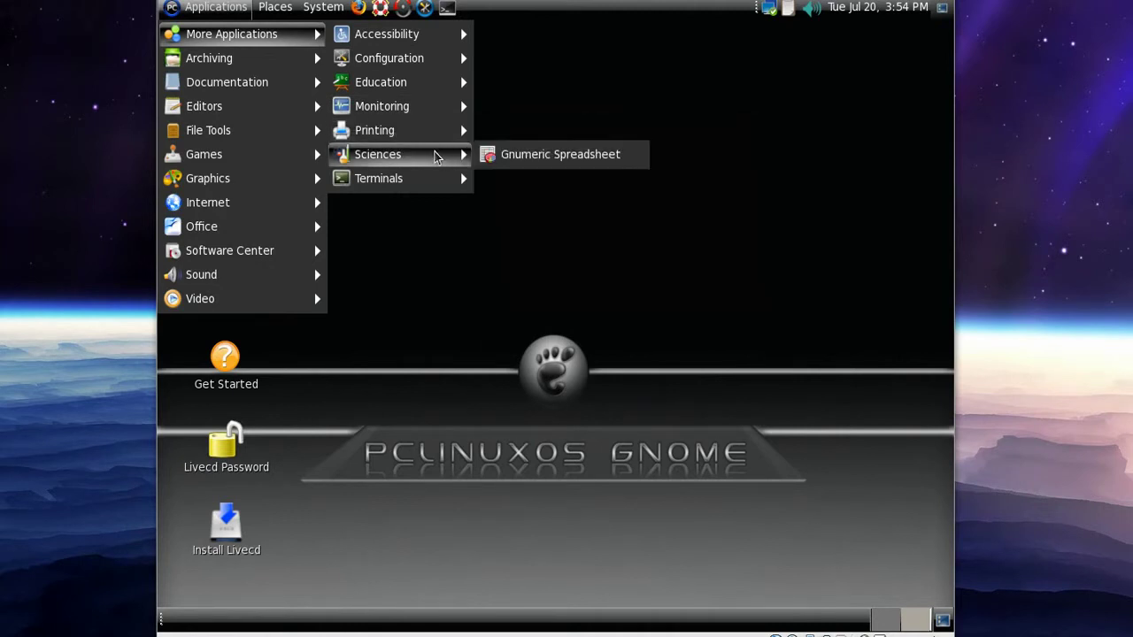
pyautogui.moveTo(434, 177)
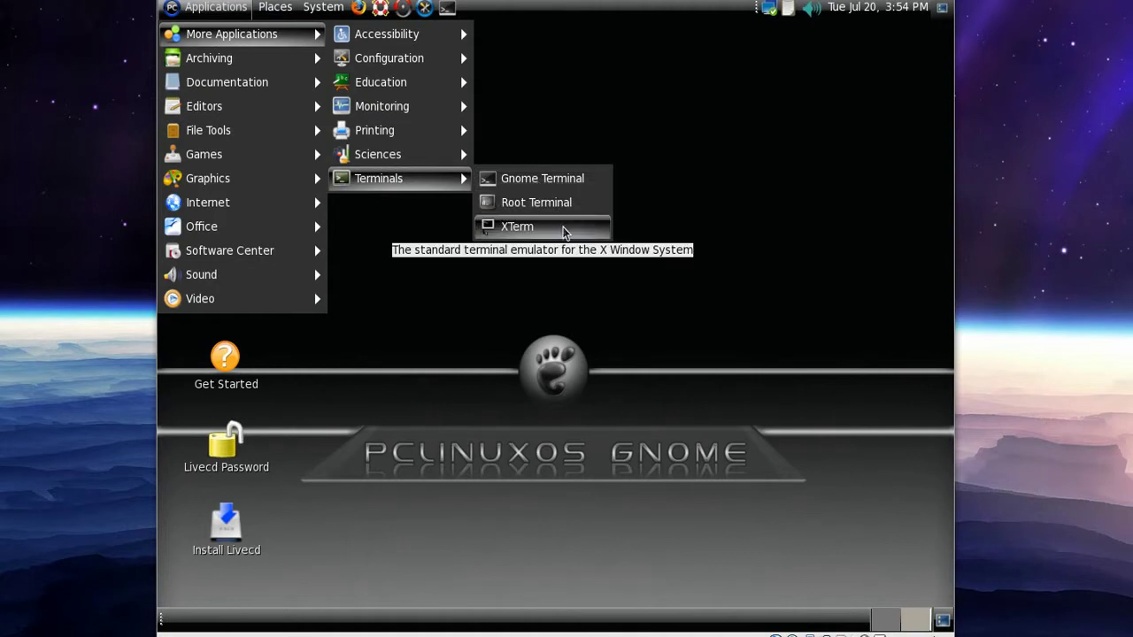
pyautogui.moveTo(273, 59)
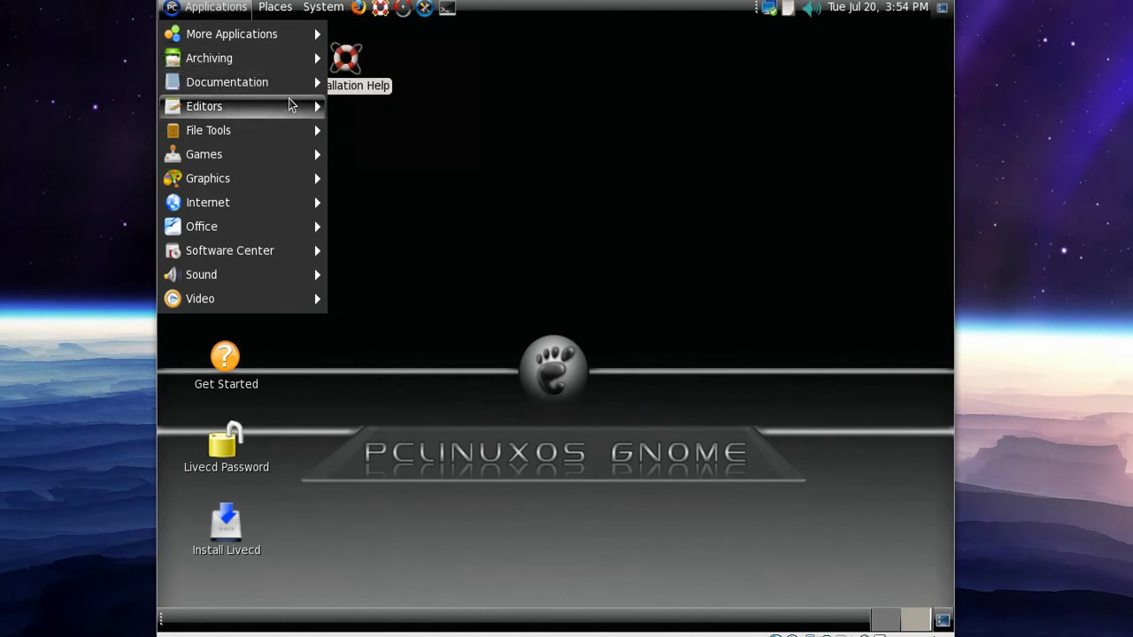
# - Browse the Editors, Games (Arcade, Puzzles, Toys, Other) and Graphics submenus of Applications
pyautogui.moveTo(288, 108)
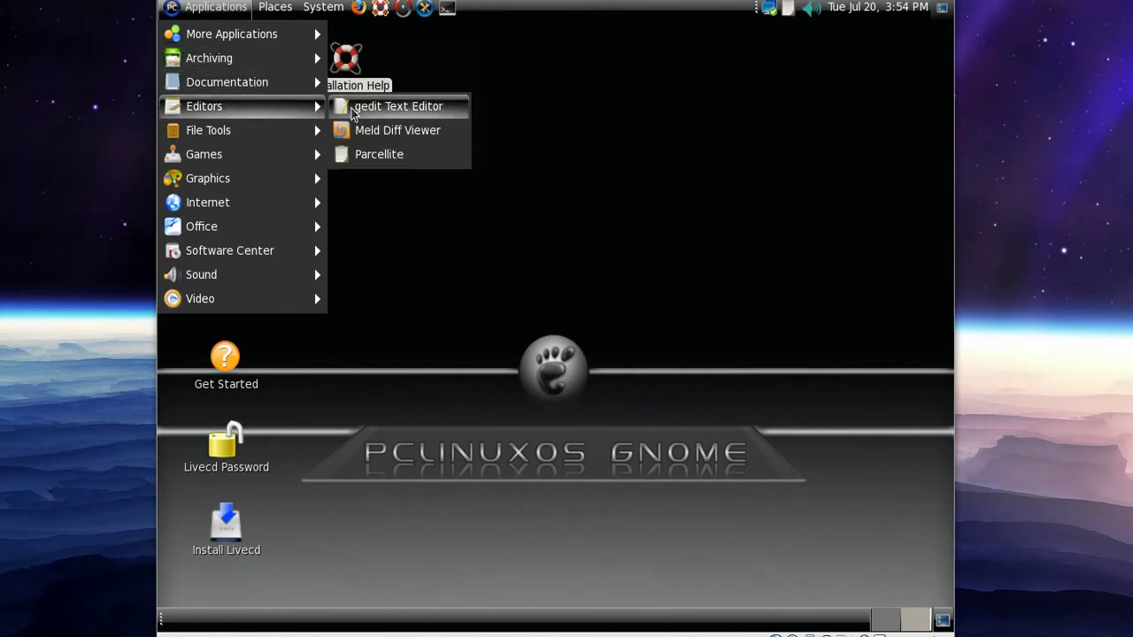
pyautogui.moveTo(306, 139)
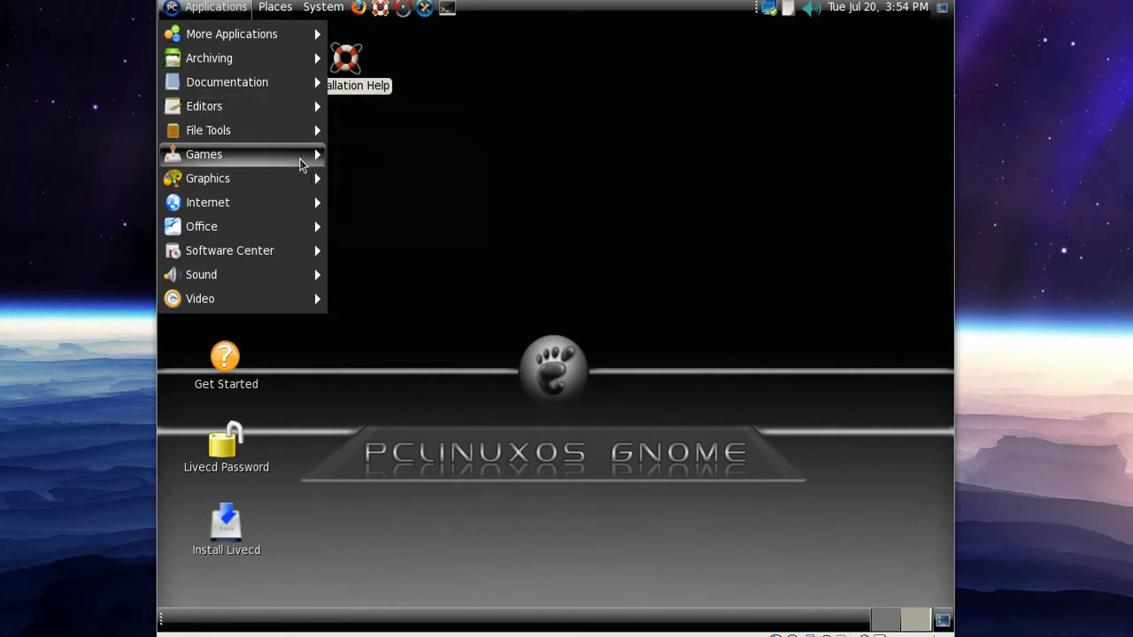
pyautogui.moveTo(298, 159)
pyautogui.moveTo(364, 160)
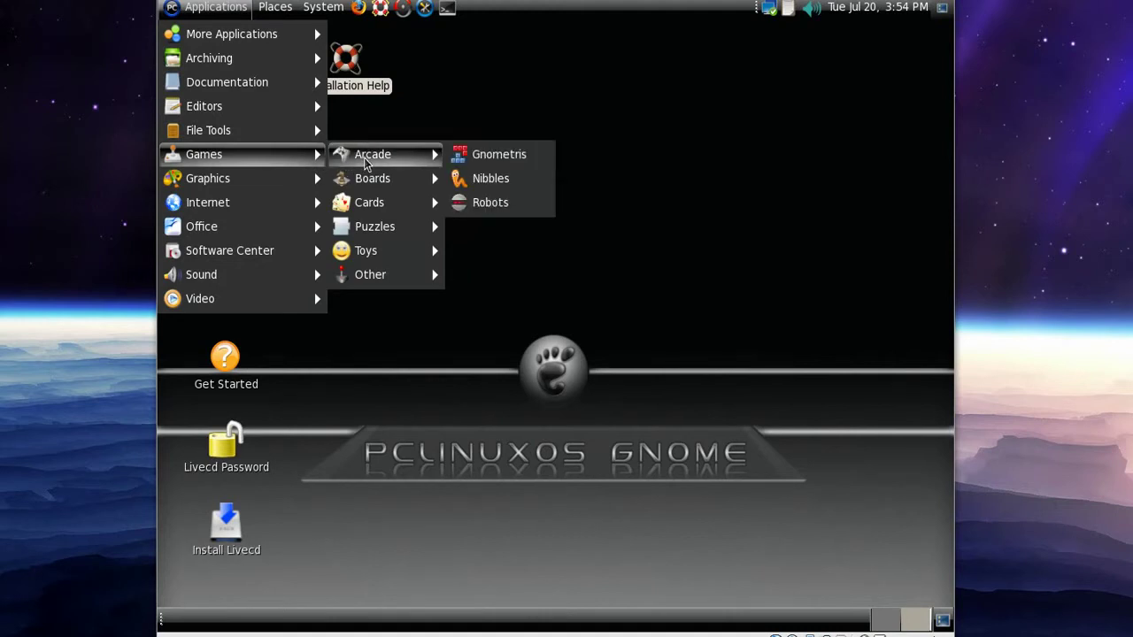
pyautogui.moveTo(375, 188)
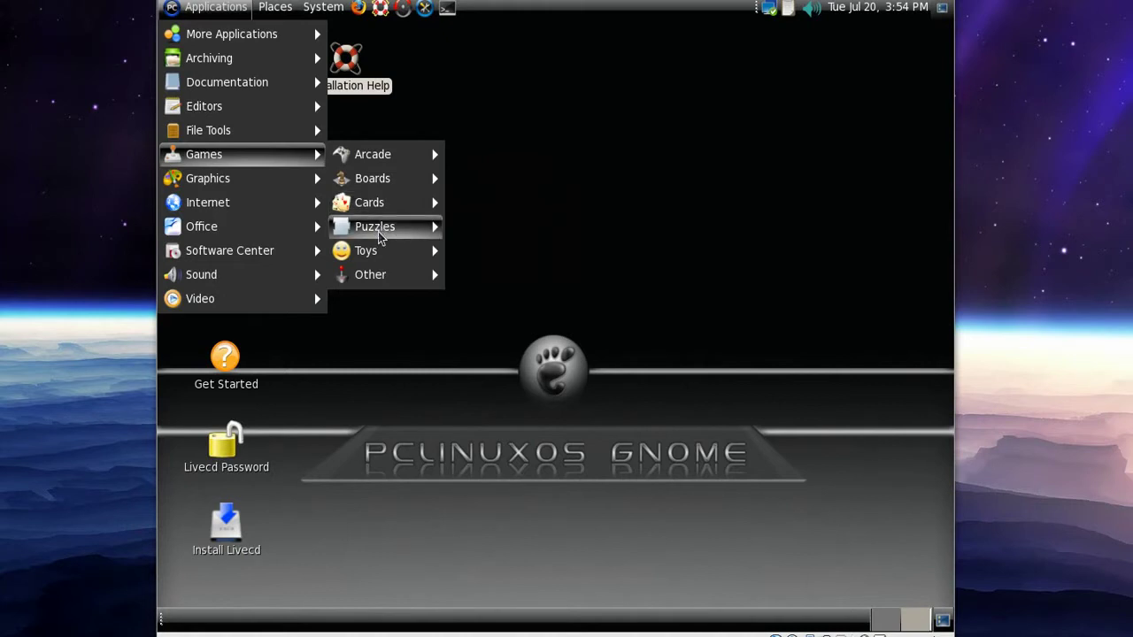
pyautogui.moveTo(378, 235)
pyautogui.moveTo(382, 255)
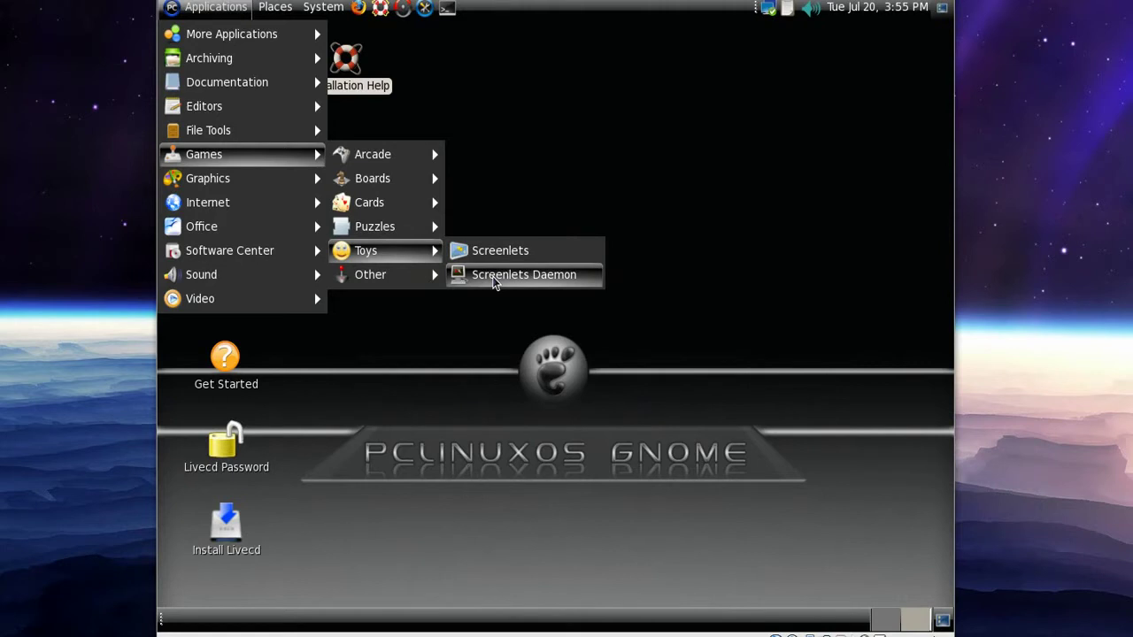
pyautogui.moveTo(409, 274)
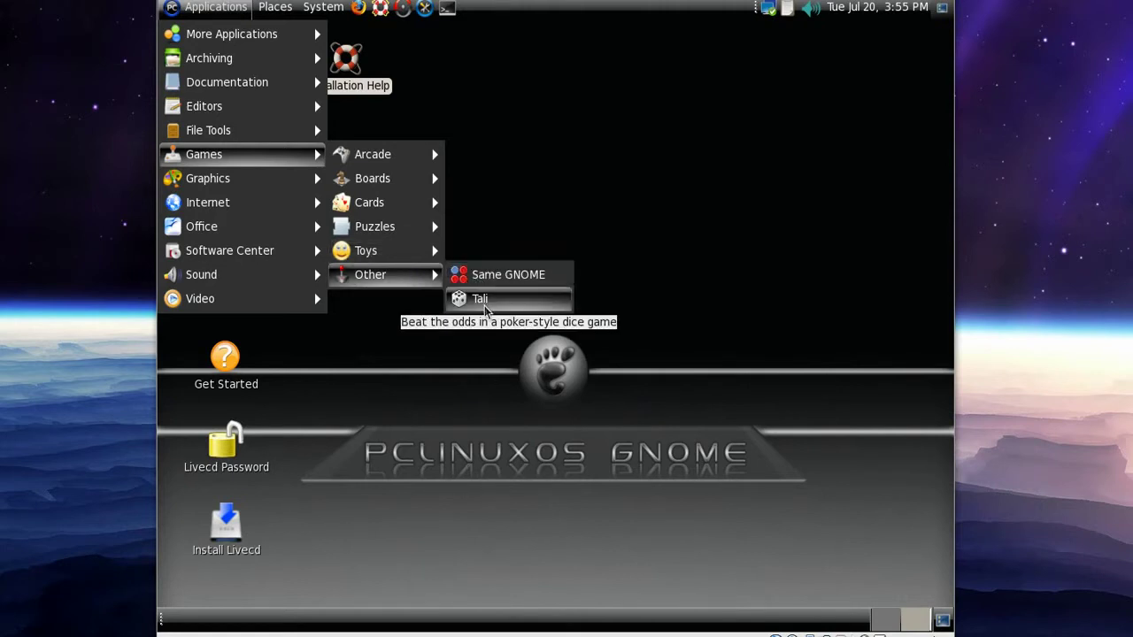
pyautogui.moveTo(285, 182)
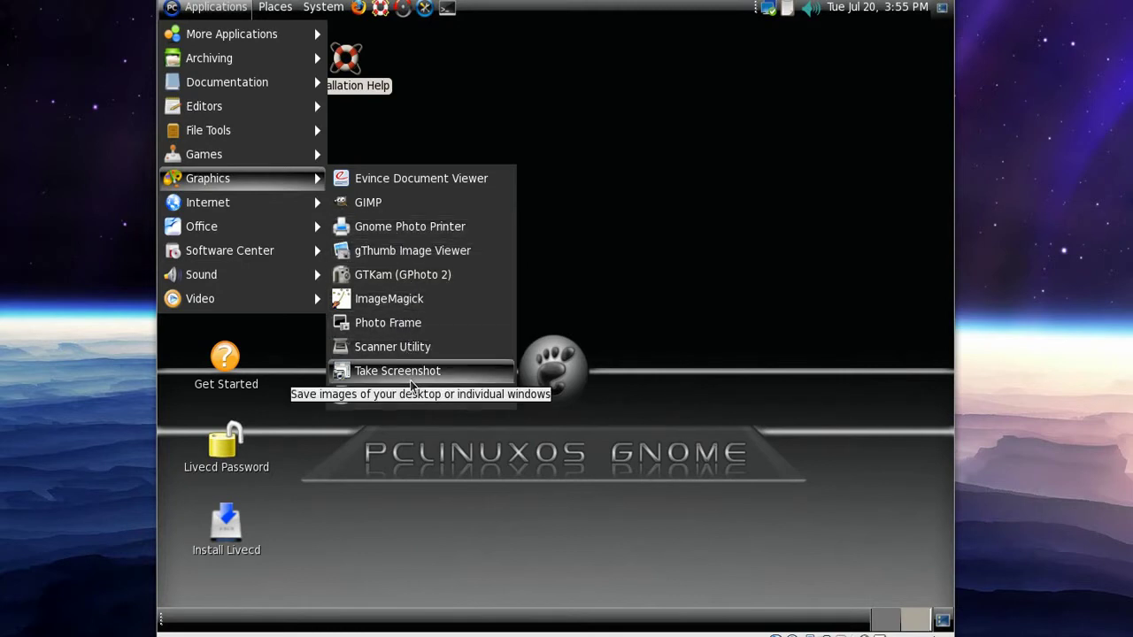
# - Review the Internet, Office, Software Center and Sound submenus, then launch Floola from Sound
pyautogui.moveTo(248, 209)
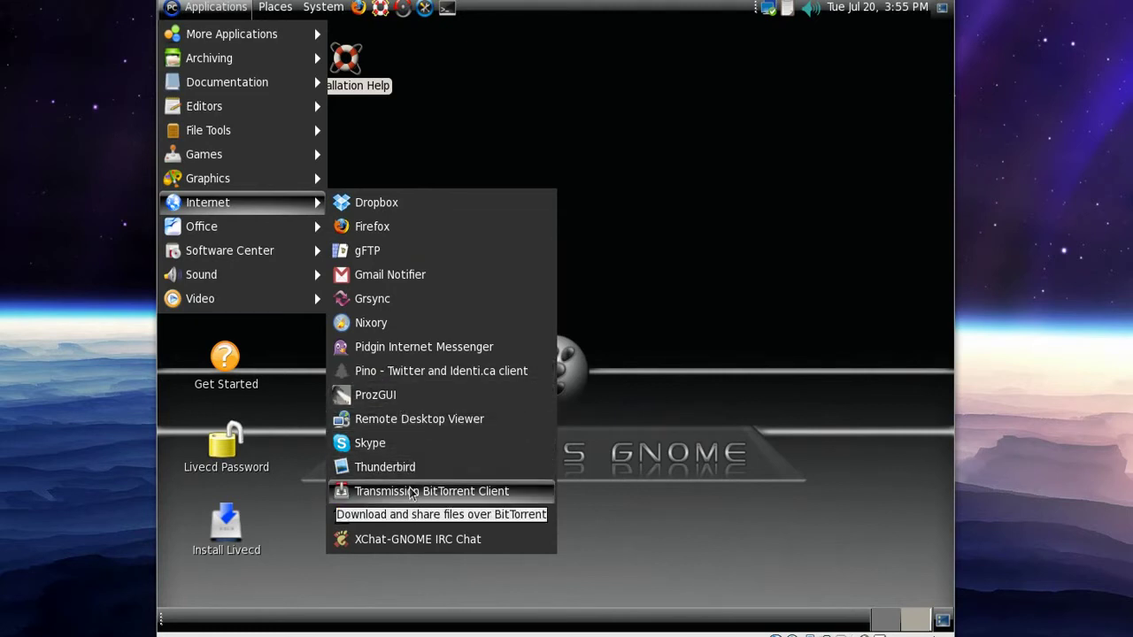
pyautogui.moveTo(280, 232)
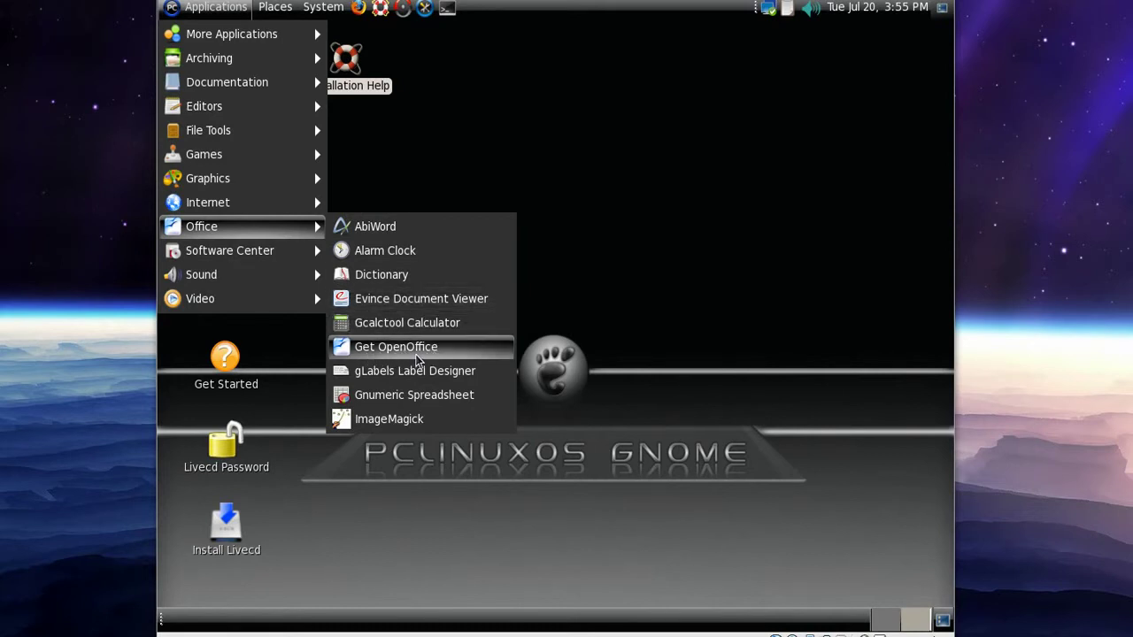
pyautogui.moveTo(272, 257)
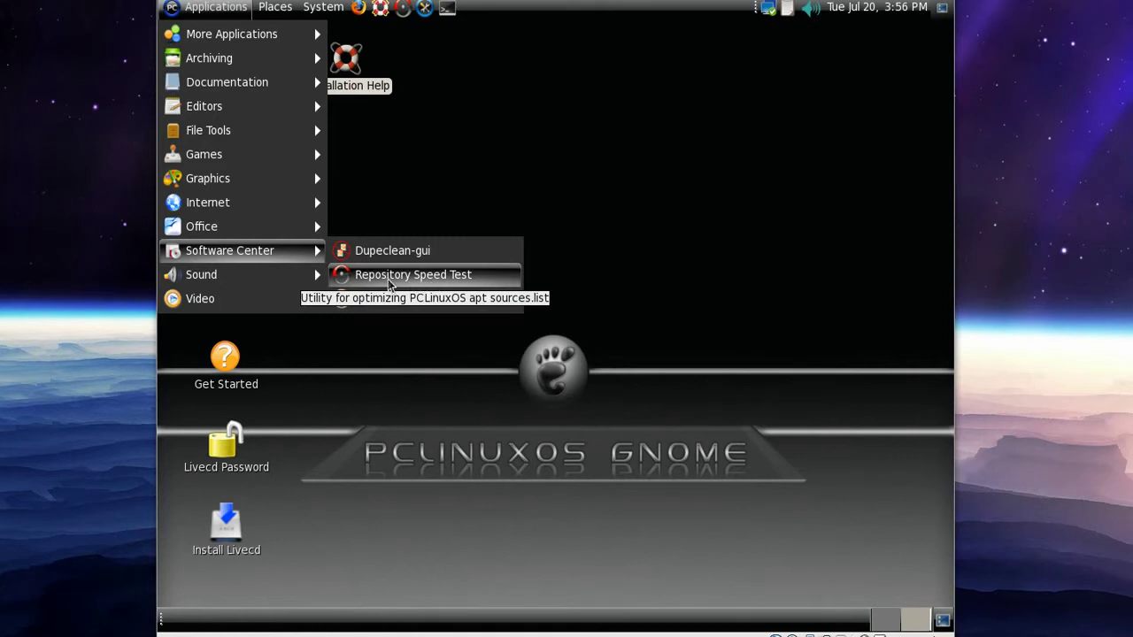
pyautogui.moveTo(272, 284)
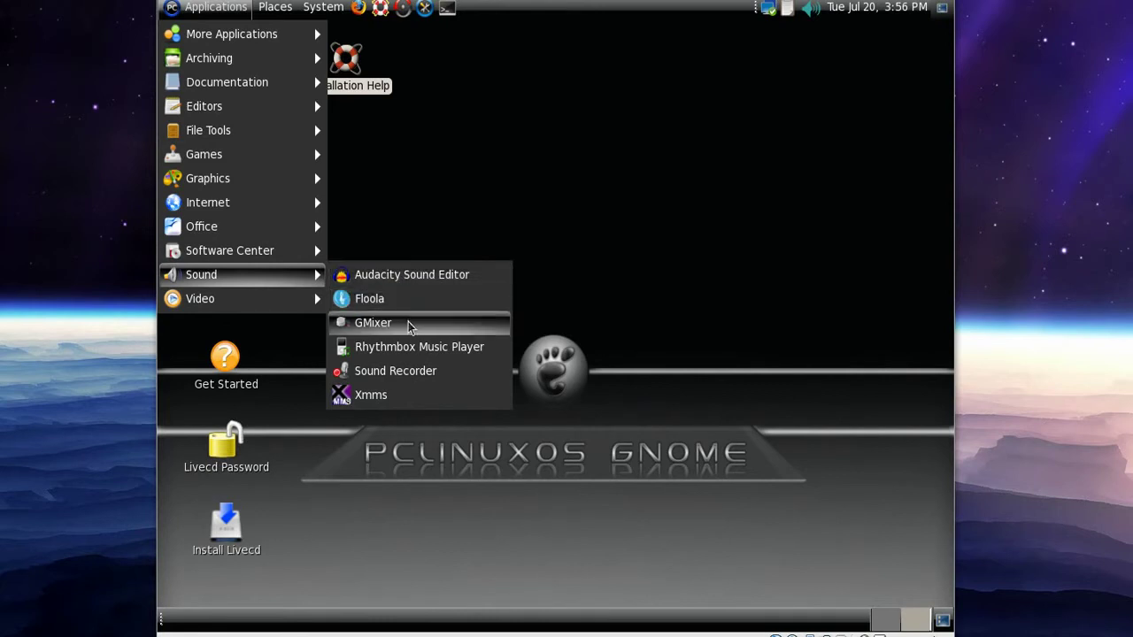
pyautogui.click(410, 308)
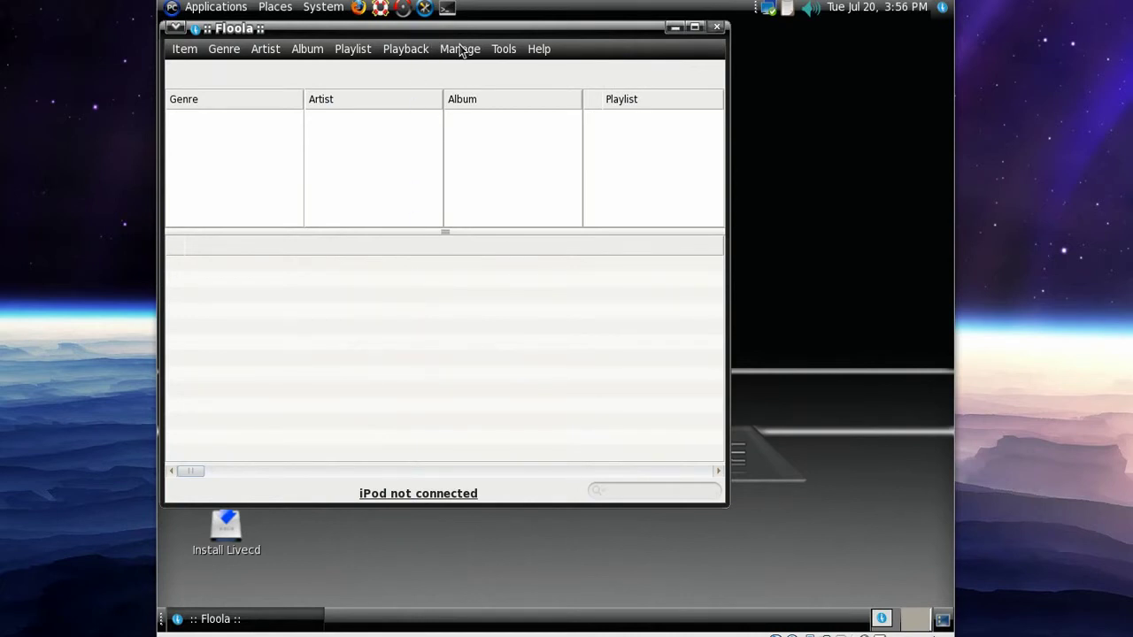
# - Move the Floola window down and right and dismiss the 'iPod not found!' warning
pyautogui.moveTo(509, 32); pyautogui.dragTo(629, 87)
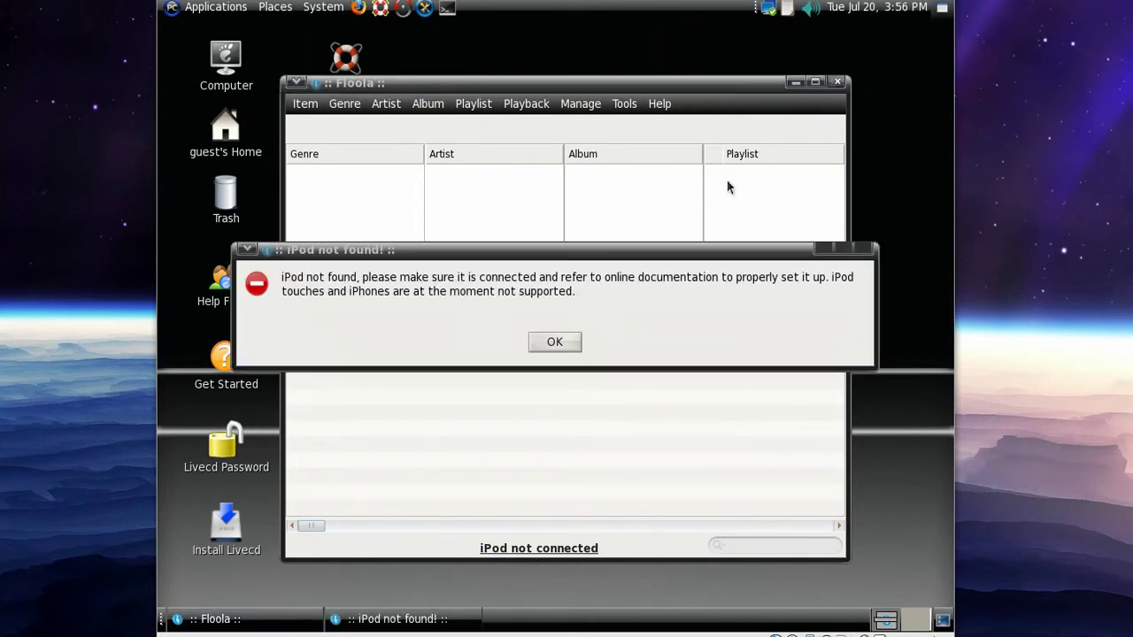
pyautogui.click(554, 343)
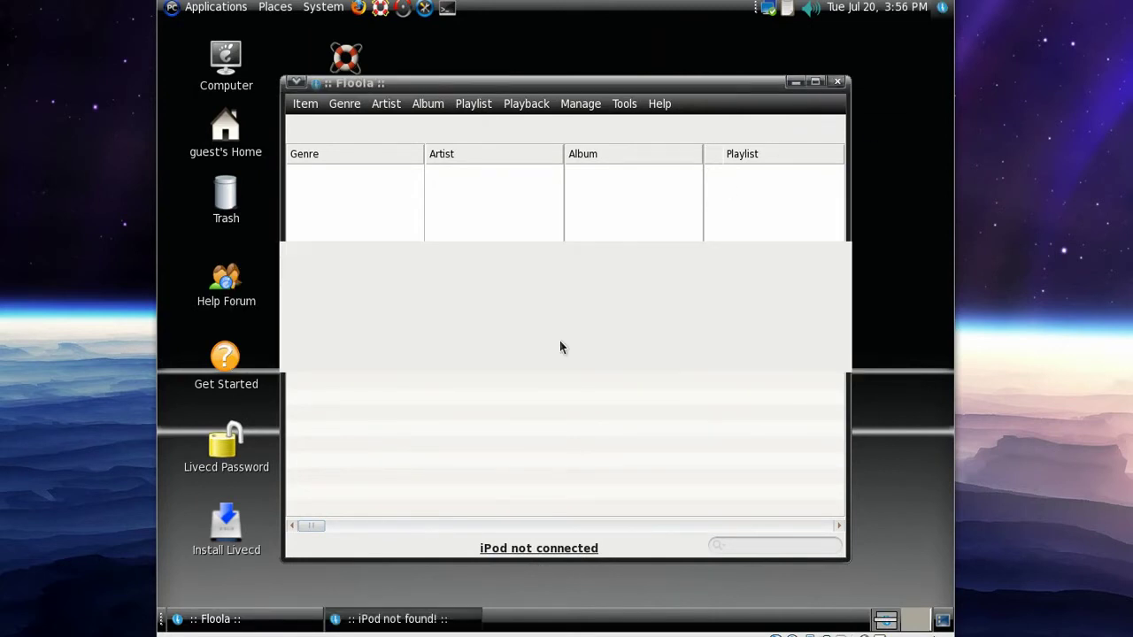
# - Close Floola and briefly show, then dismiss, the system volume control
pyautogui.click(836, 82)
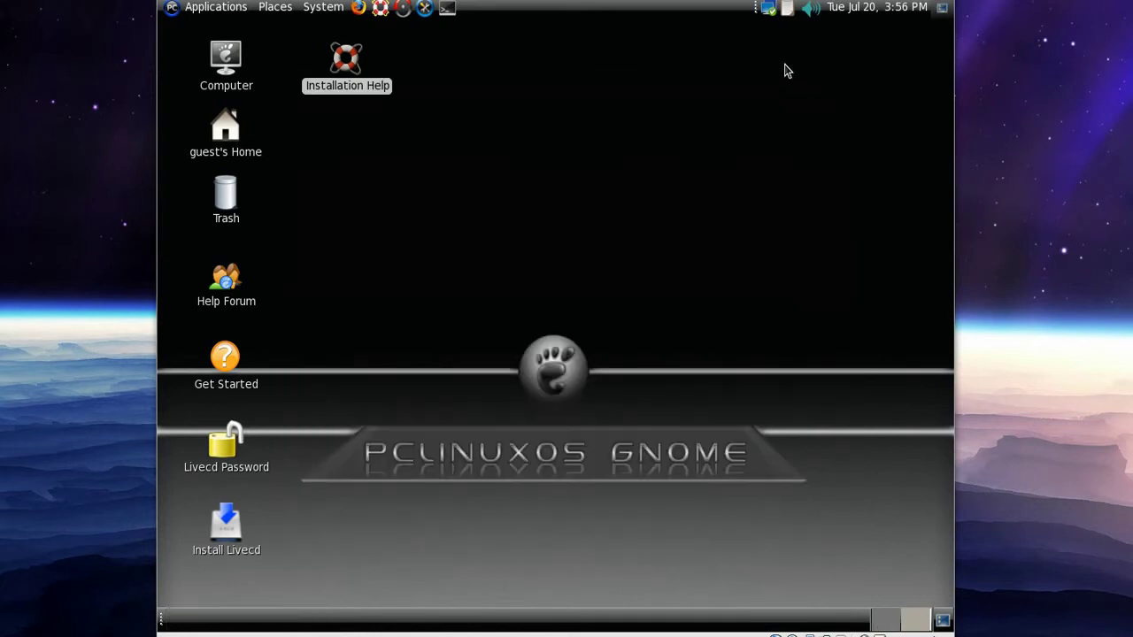
pyautogui.click(813, 13)
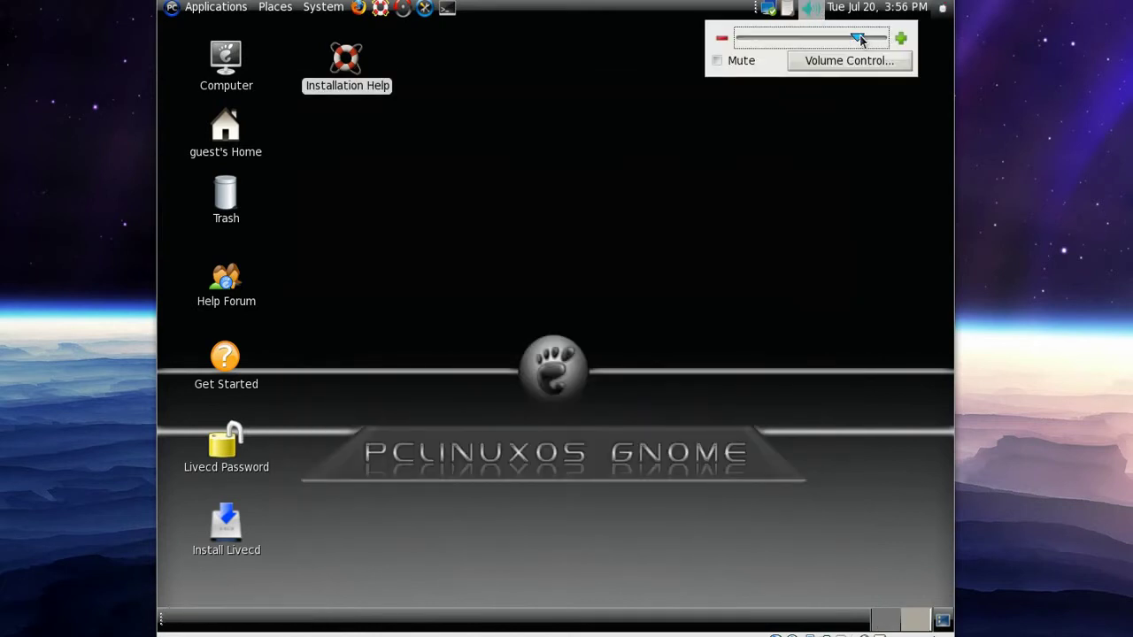
pyautogui.click(767, 161)
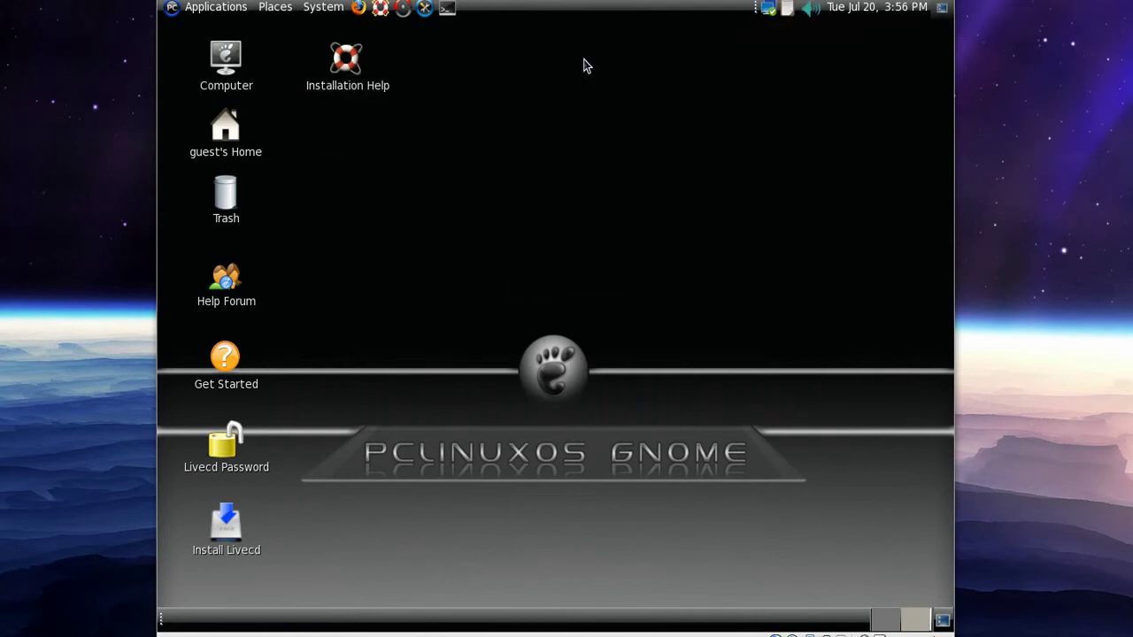
# - Launch and close GNOME Terminal from the panel, then open the Places menu
pyautogui.click(447, 8)
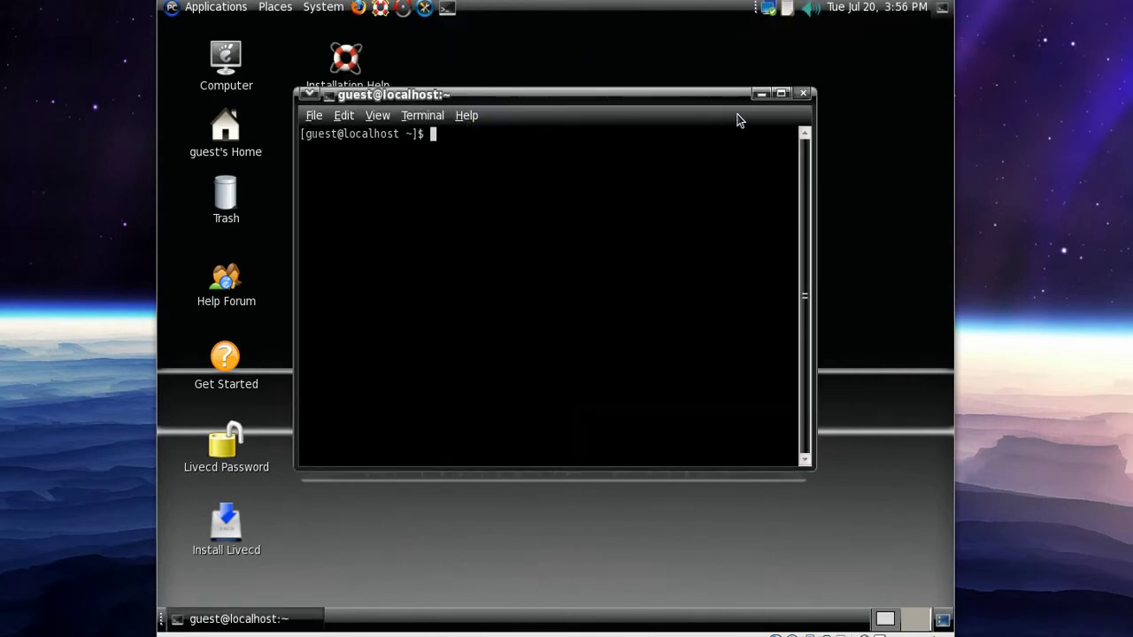
pyautogui.click(803, 94)
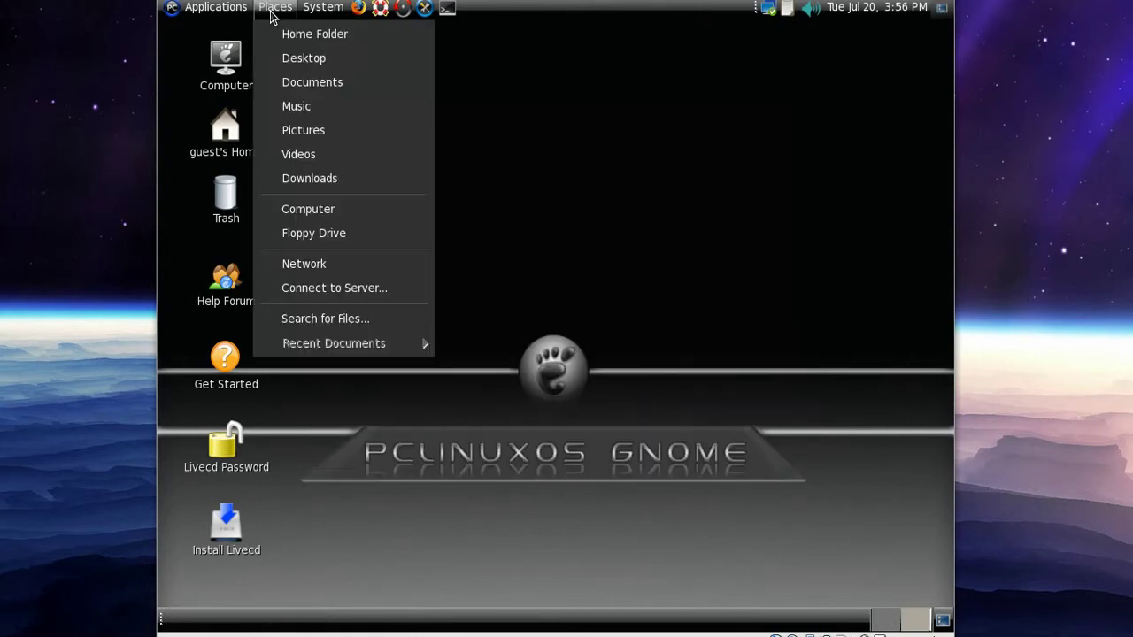
pyautogui.click(272, 11)
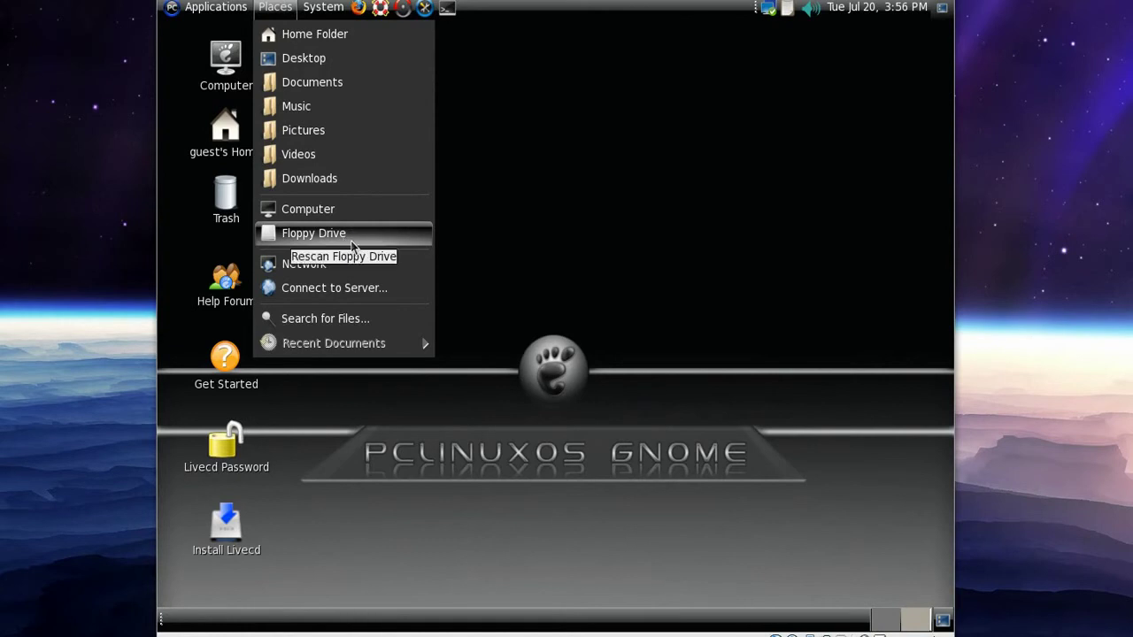
pyautogui.moveTo(332, 10)
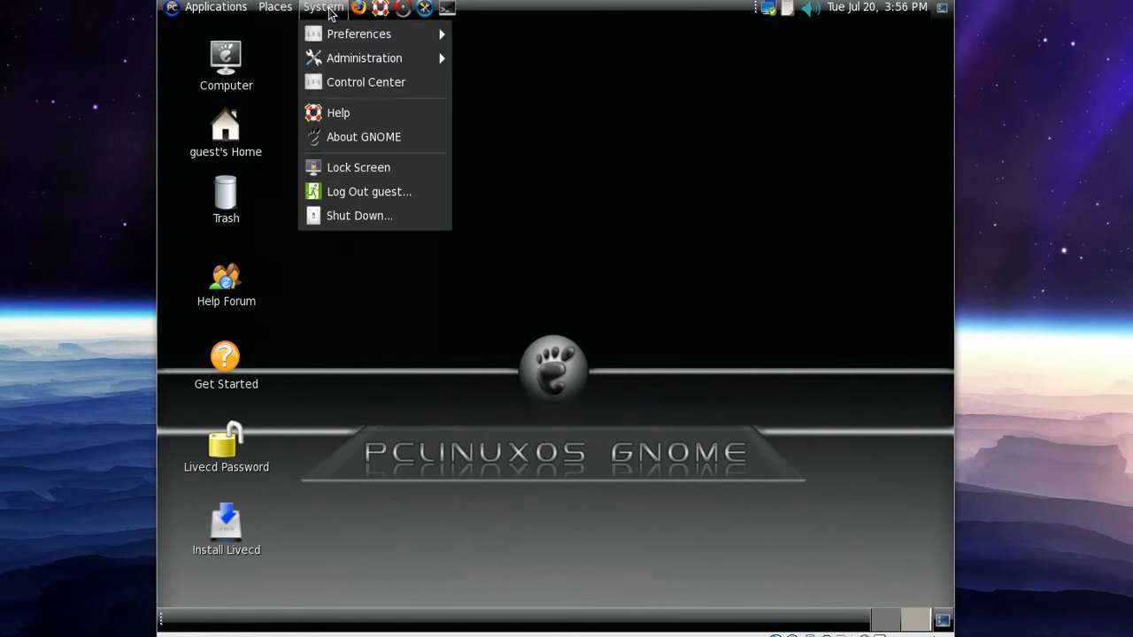
pyautogui.moveTo(334, 37)
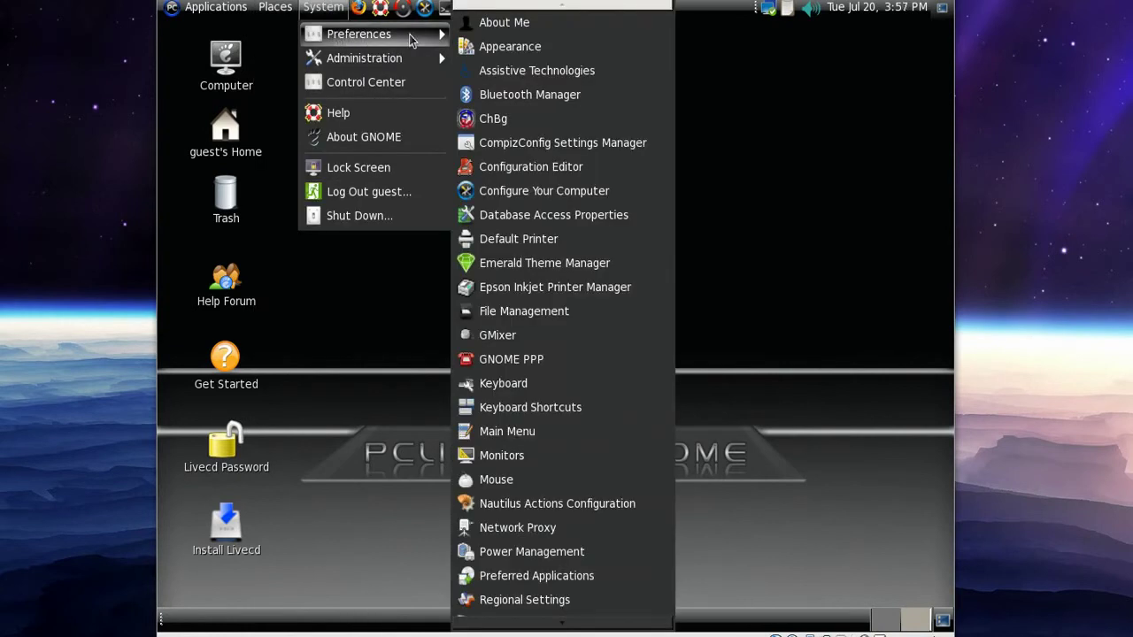
pyautogui.click(510, 51)
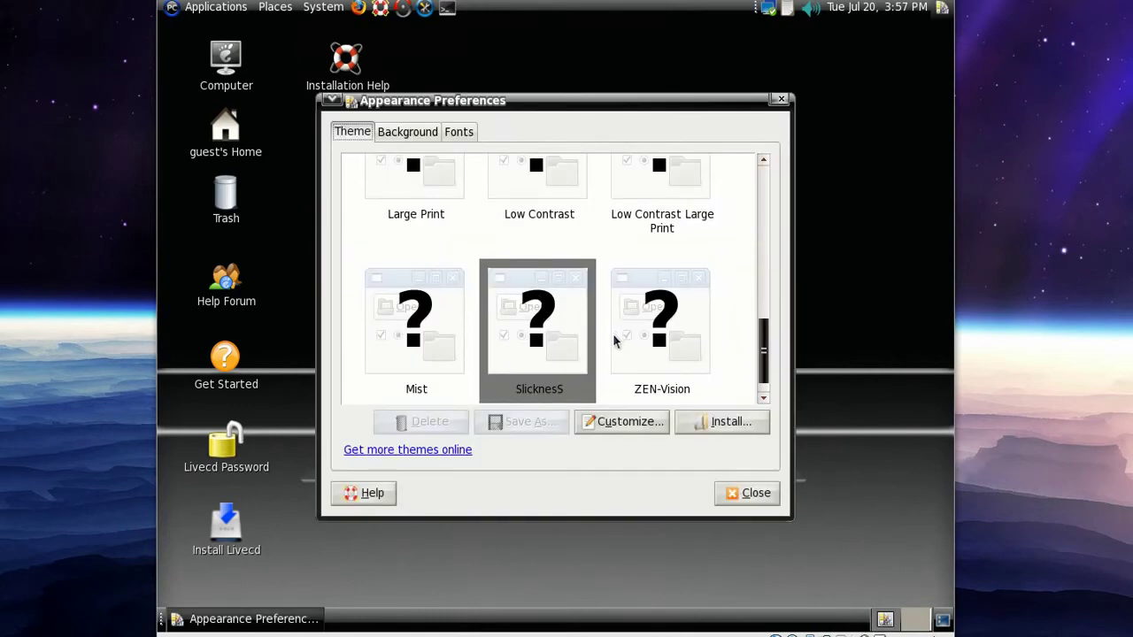
pyautogui.scroll(5, 615, 342)
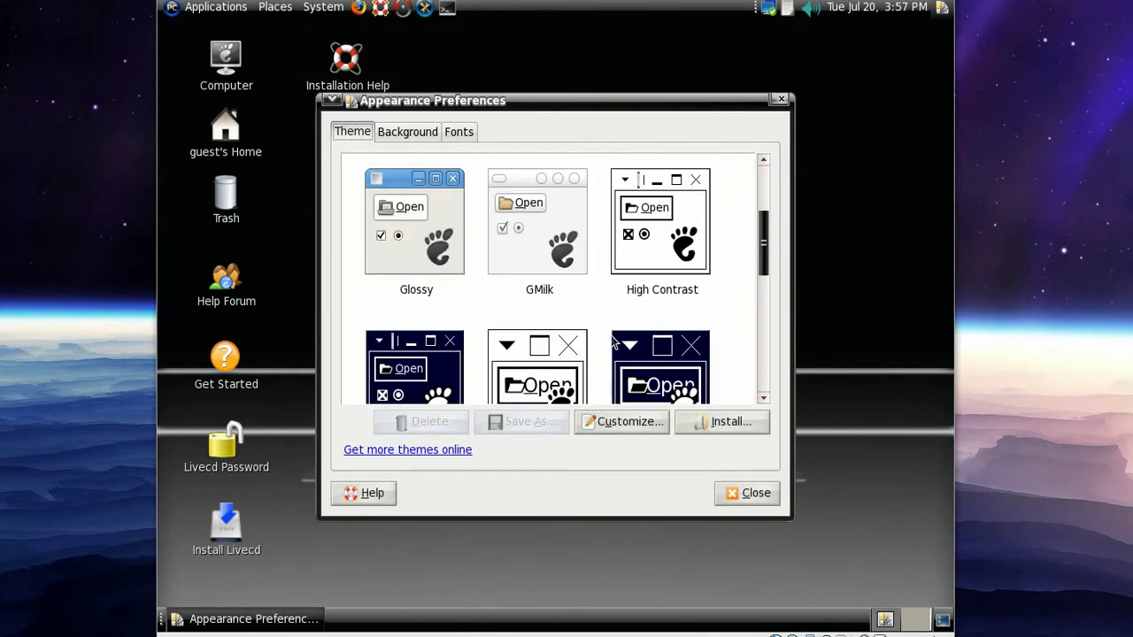
pyautogui.scroll(2, 614, 342)
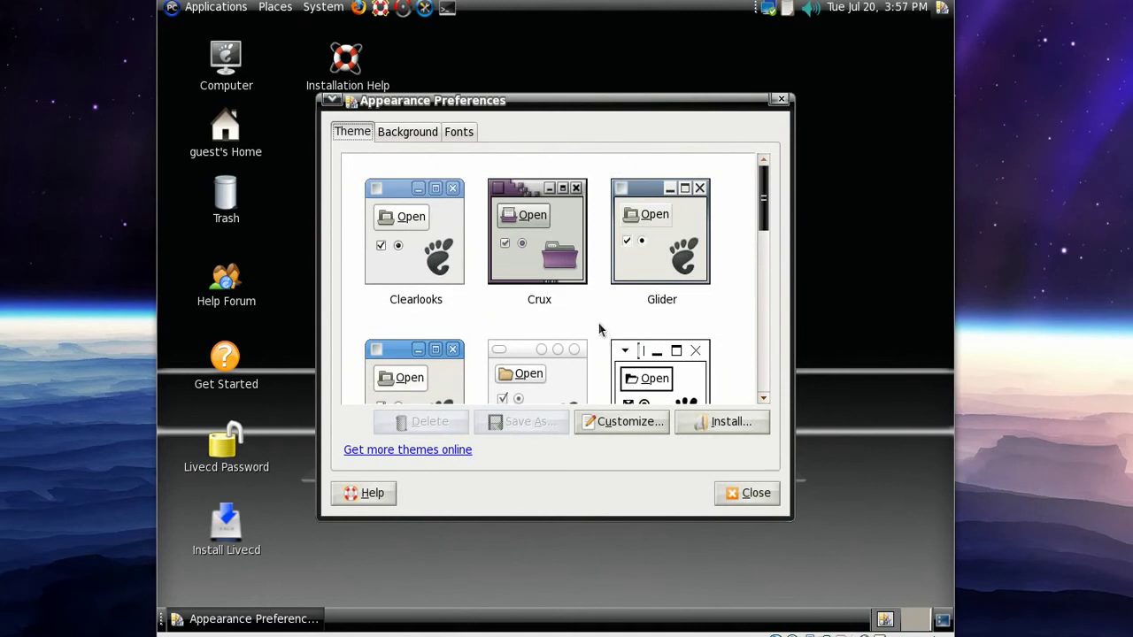
pyautogui.scroll(-2, 600, 326)
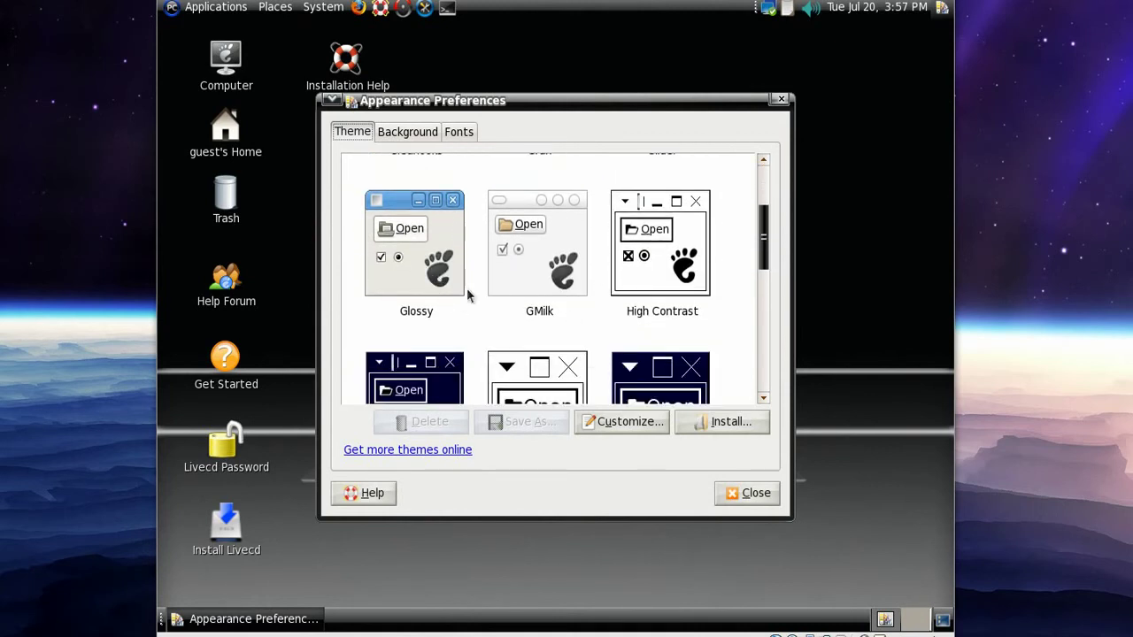
pyautogui.scroll(-10, 575, 311)
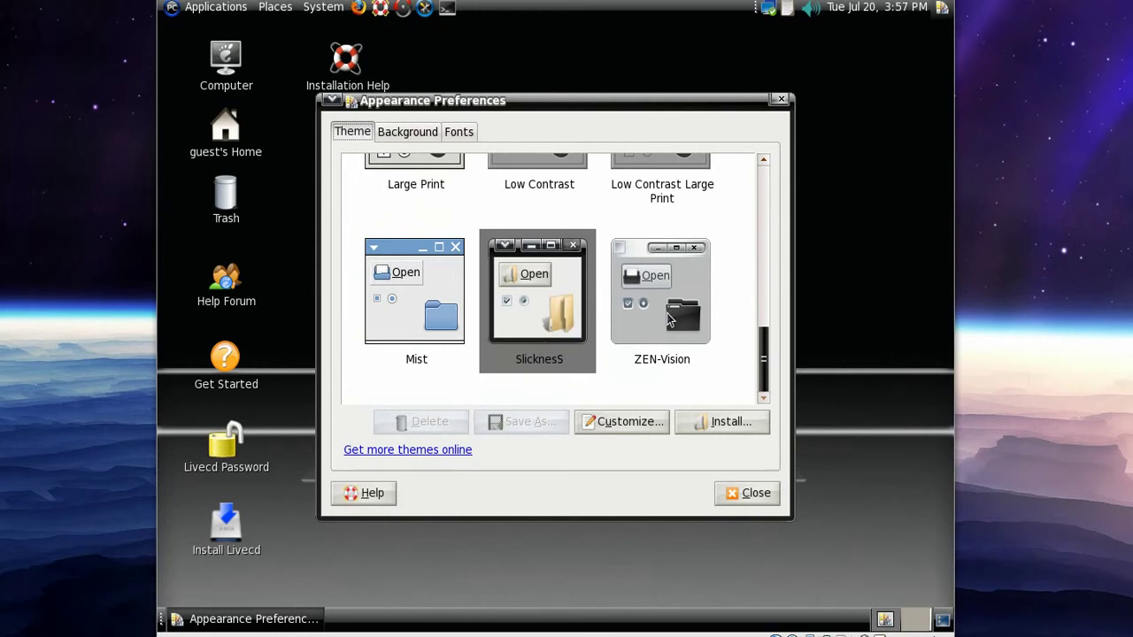
pyautogui.click(426, 133)
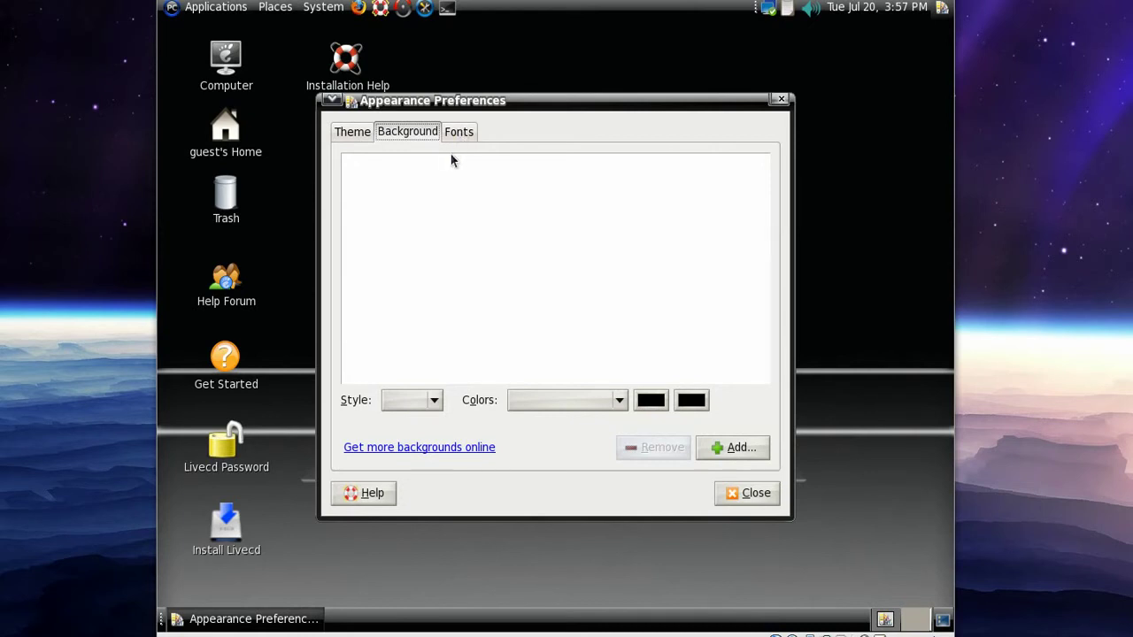
pyautogui.hotkey('ctrl', 'pagedown')
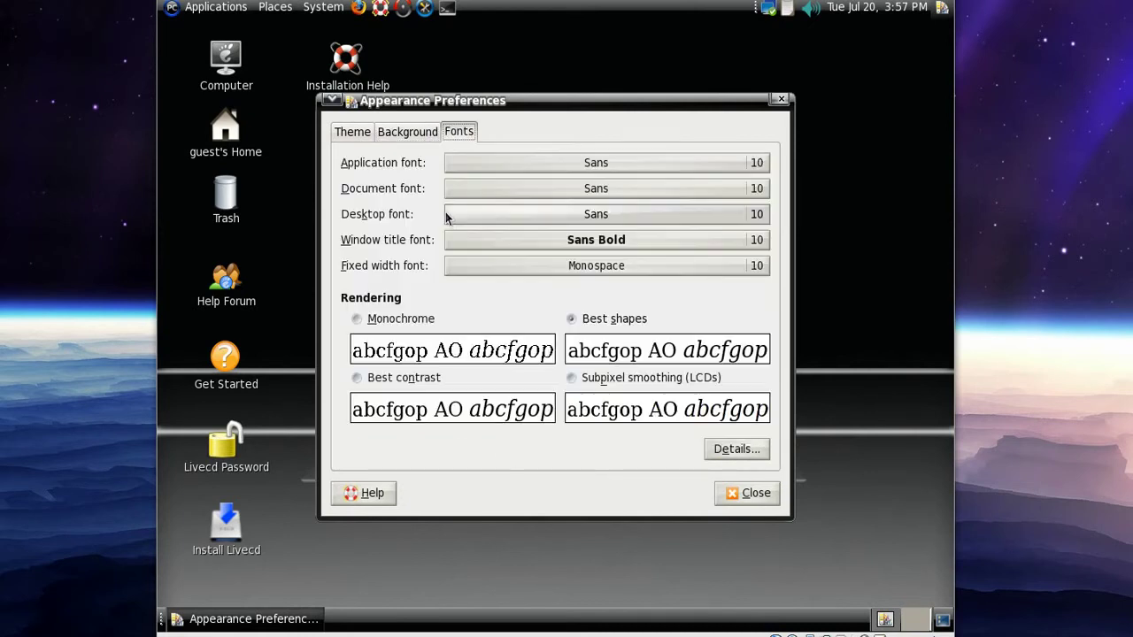
pyautogui.click(420, 135)
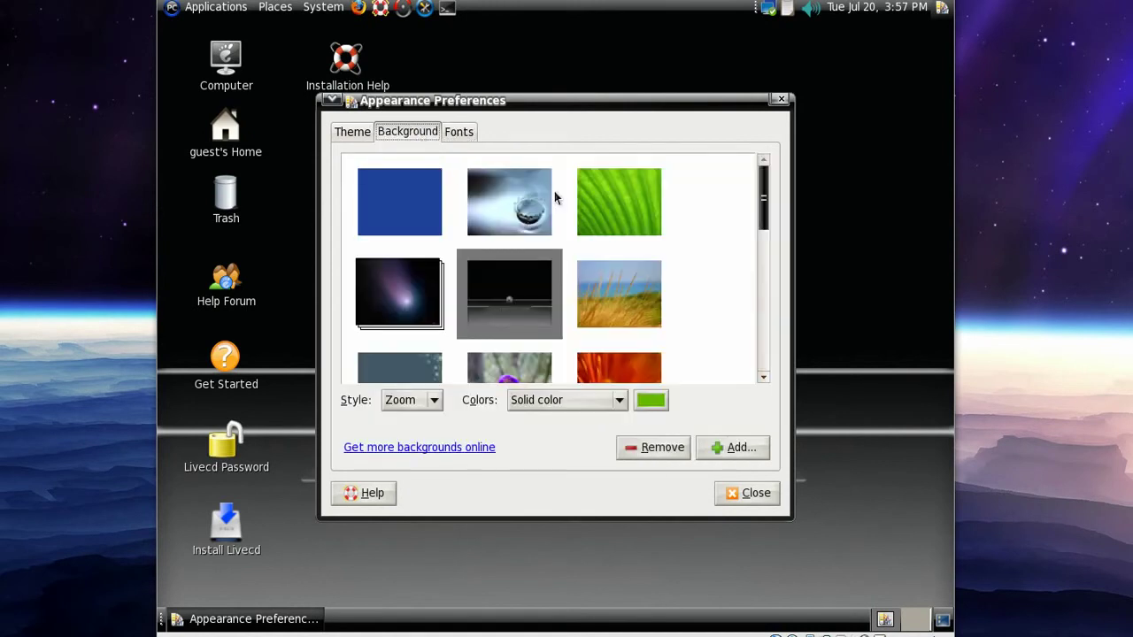
pyautogui.moveTo(767, 209); pyautogui.dragTo(779, 165)
pyautogui.click(781, 98)
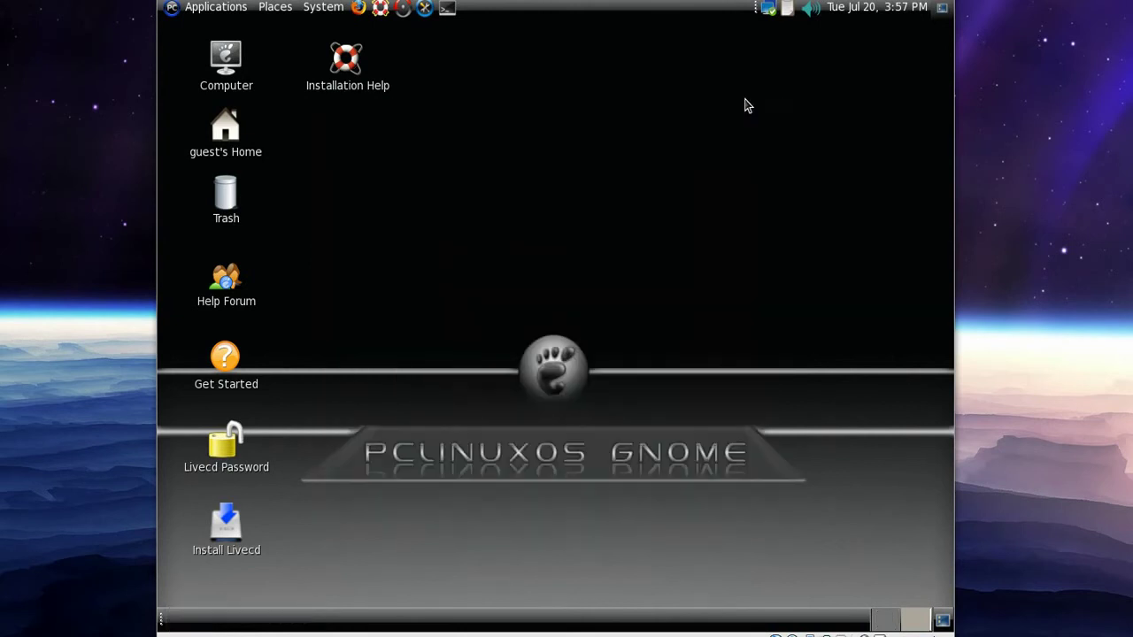
pyautogui.click(324, 8)
pyautogui.moveTo(348, 37)
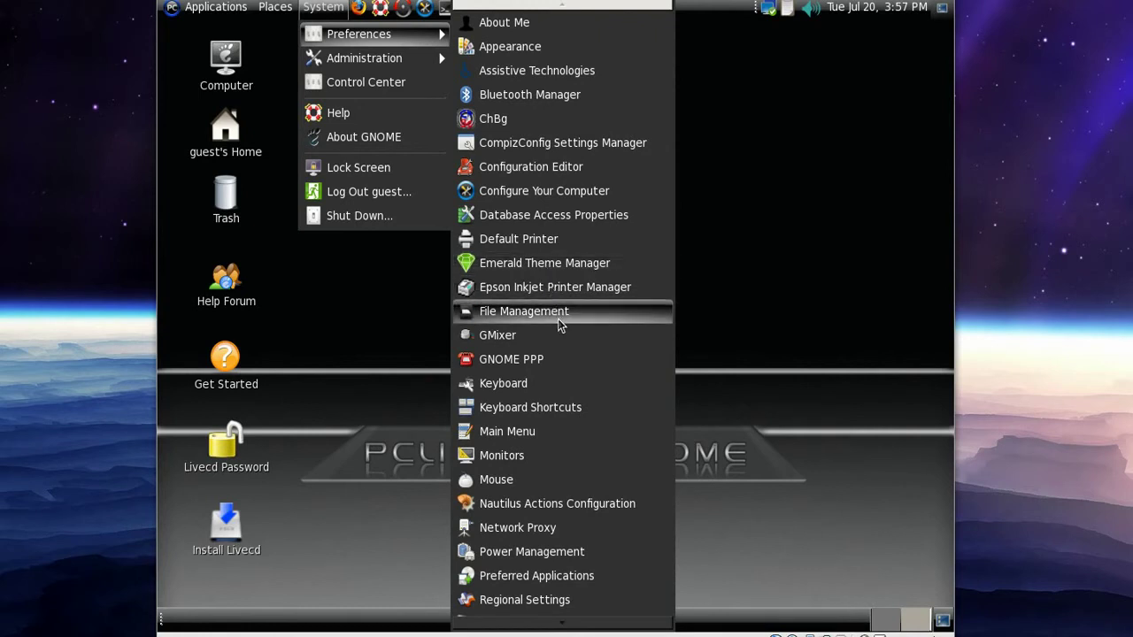
pyautogui.moveTo(561, 623)
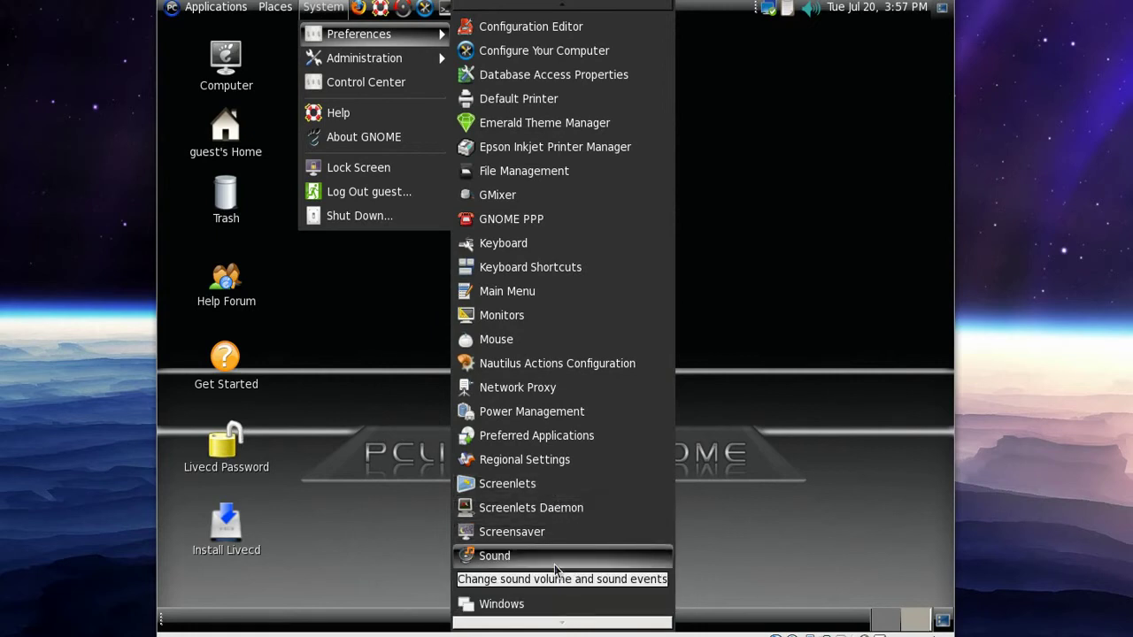
pyautogui.click(554, 563)
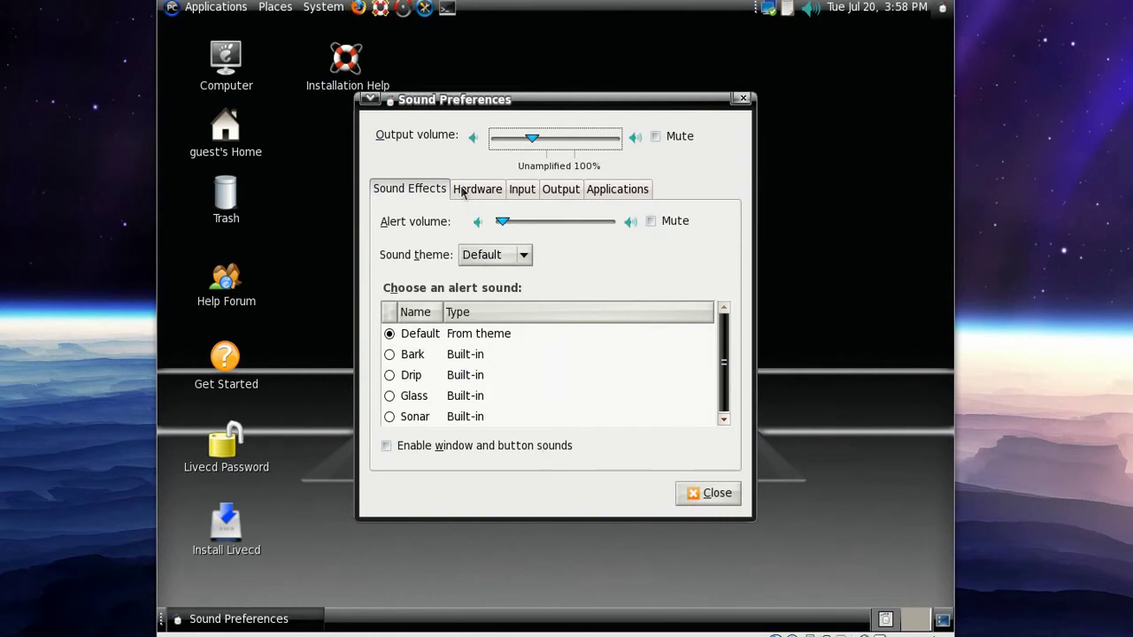
pyautogui.click(462, 191)
pyautogui.click(518, 193)
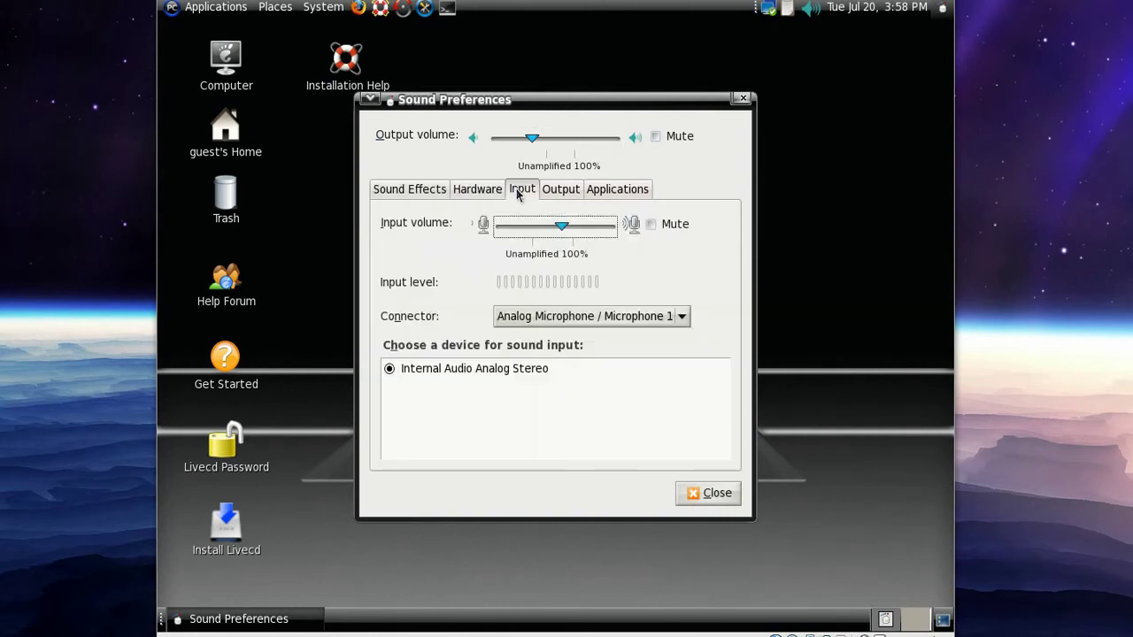
pyautogui.click(554, 196)
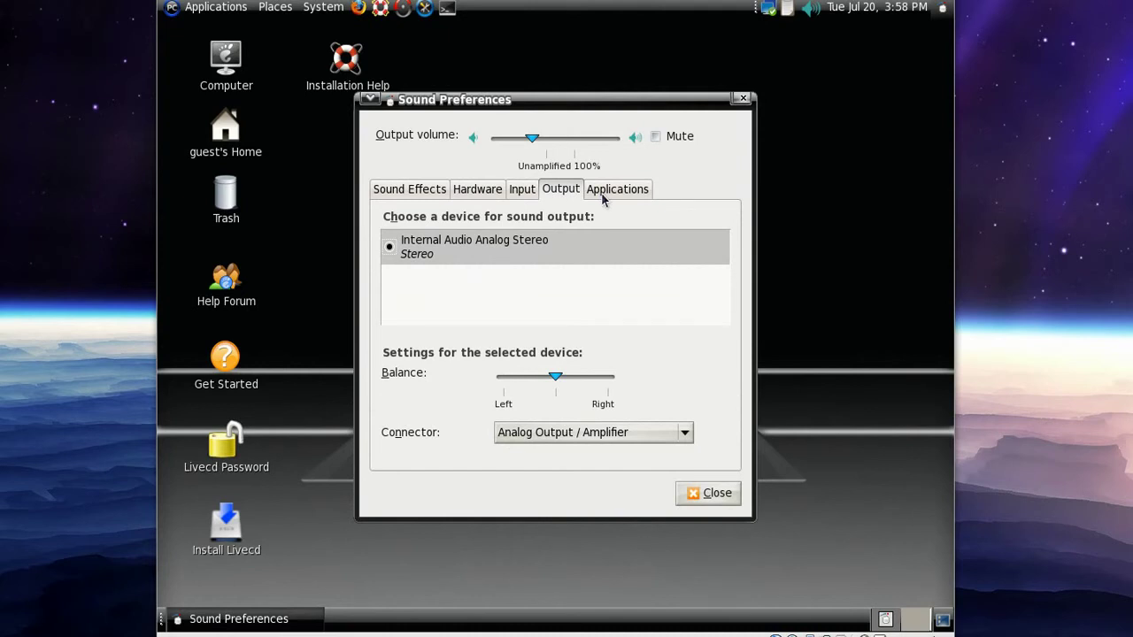
pyautogui.click(602, 198)
pyautogui.click(717, 494)
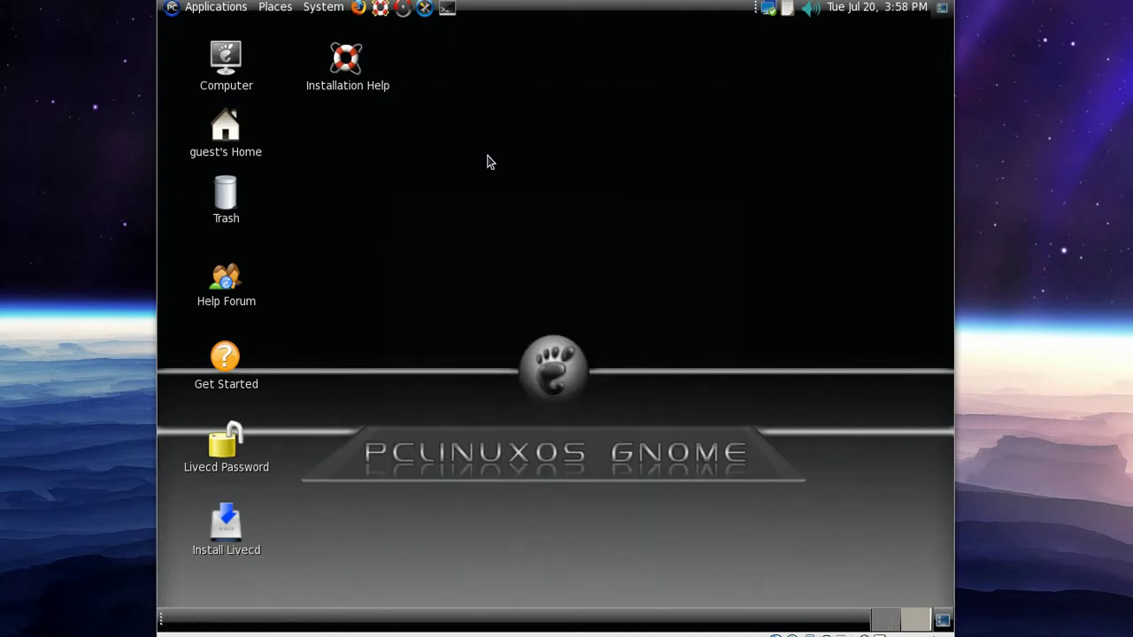
# - Scroll the System > Administration menu down to PCLinuxOS Tweak and launch it
pyautogui.click(323, 9)
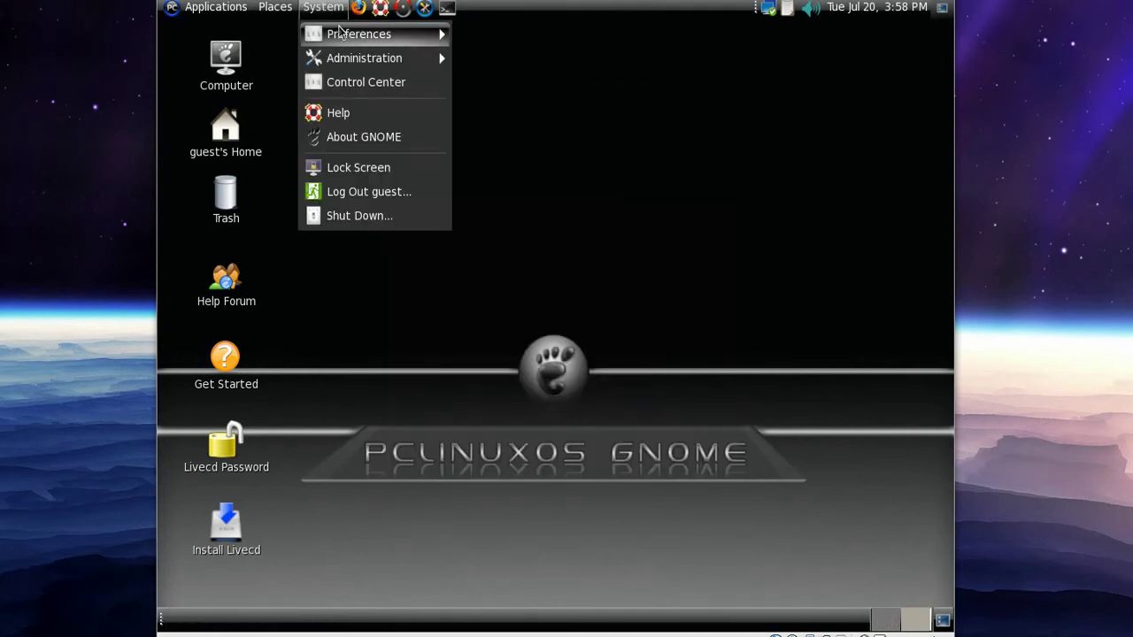
pyautogui.moveTo(359, 67)
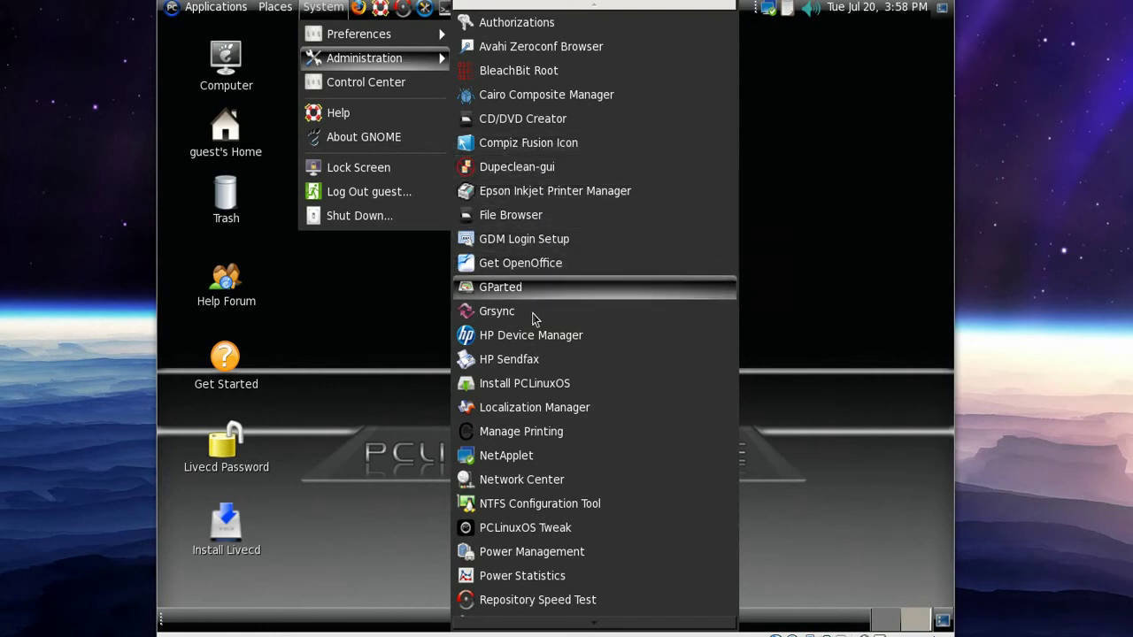
pyautogui.scroll(-1, 541, 460)
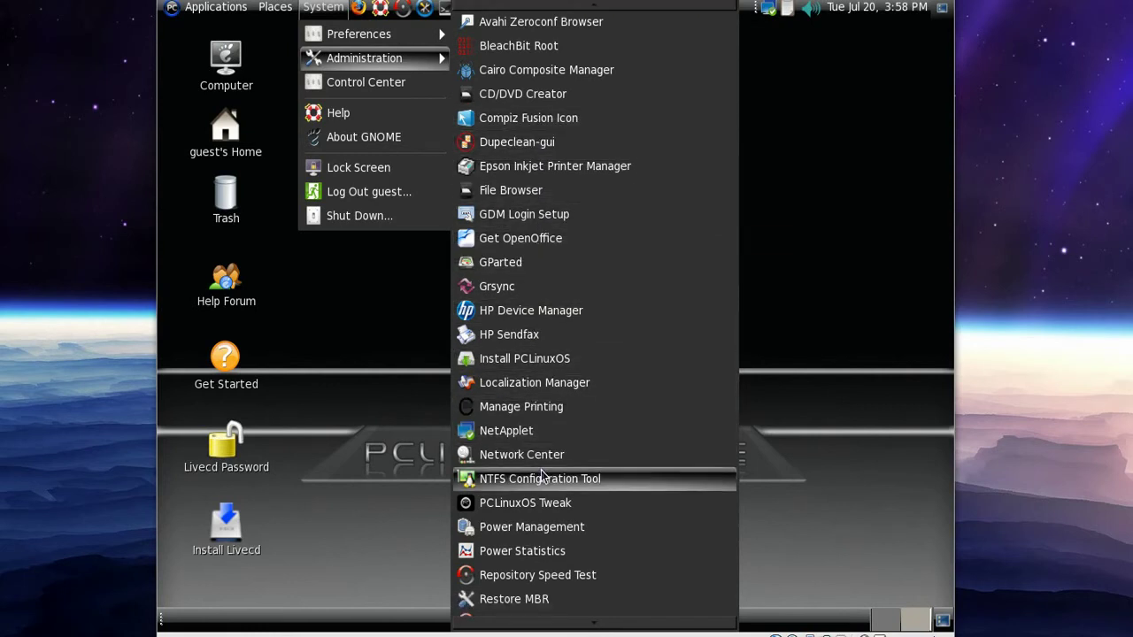
pyautogui.click(567, 509)
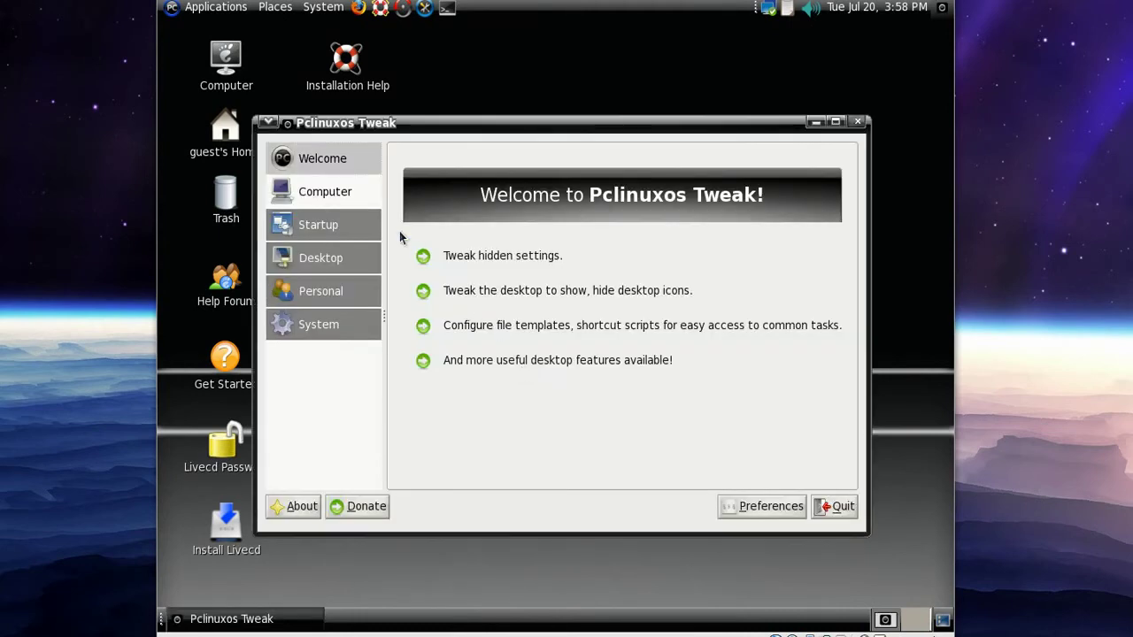
# - Hide the Computer, Home Folder and Trash desktop icons in PCLinuxOS Tweak
pyautogui.click(333, 231)
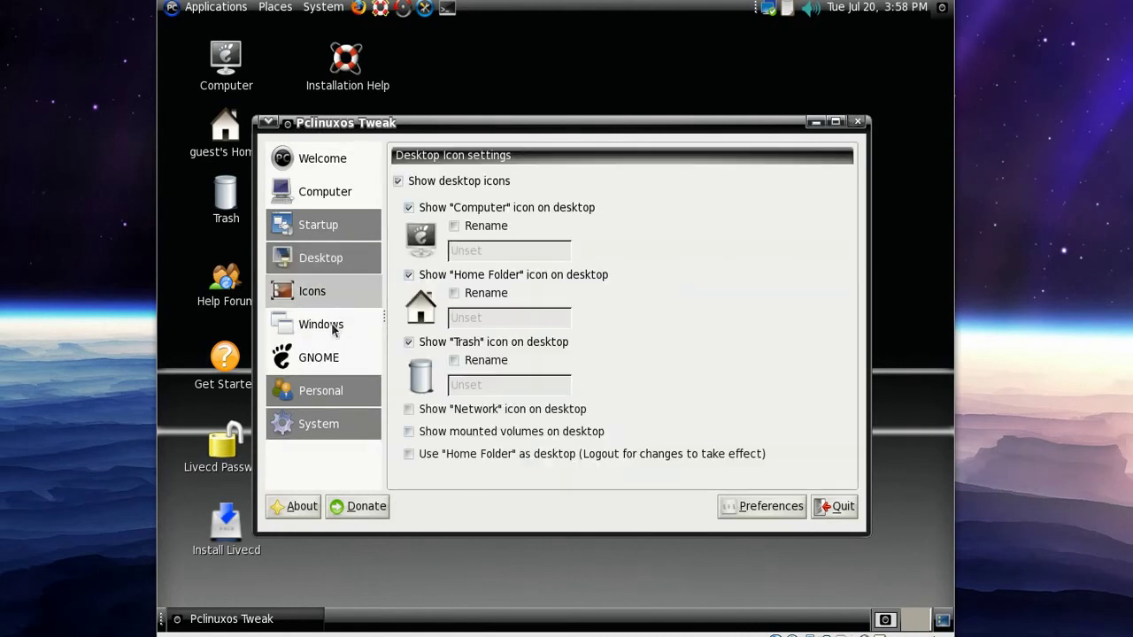
pyautogui.click(408, 208)
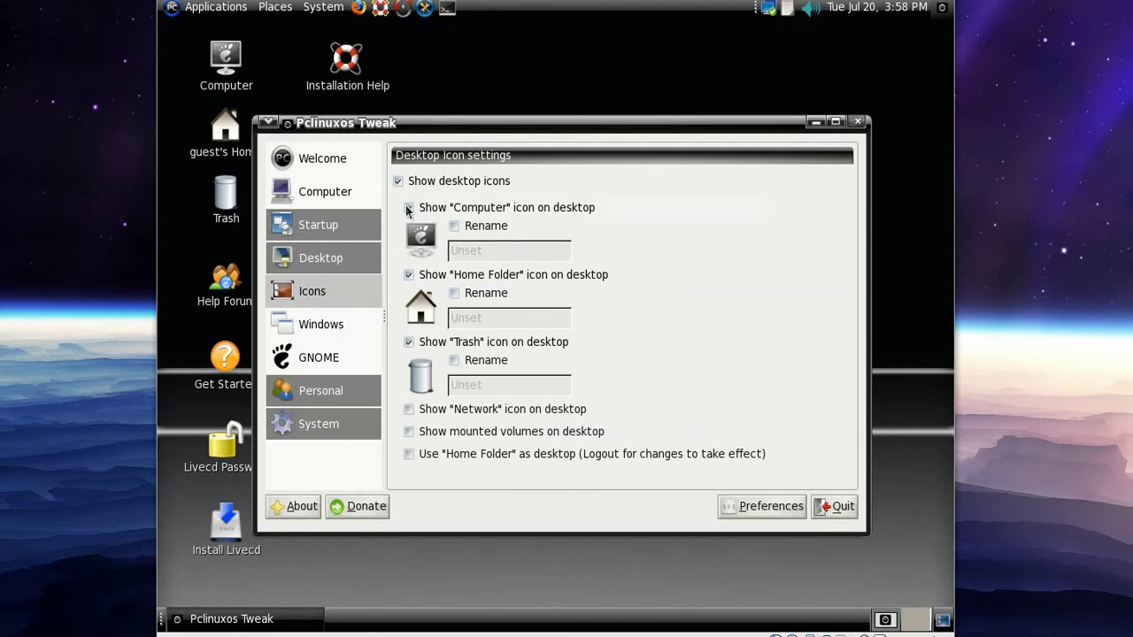
pyautogui.click(409, 274)
pyautogui.click(409, 343)
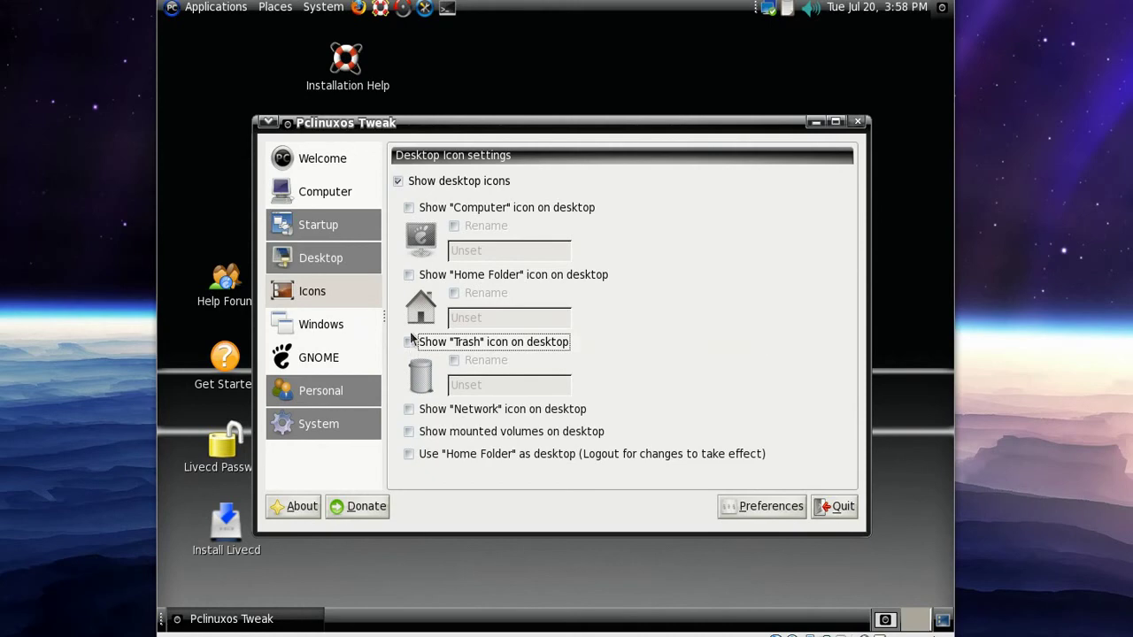
# - Browse the Windows, GNOME, Personal Folders and File Type Manager settings pages
pyautogui.click(333, 330)
pyautogui.click(335, 358)
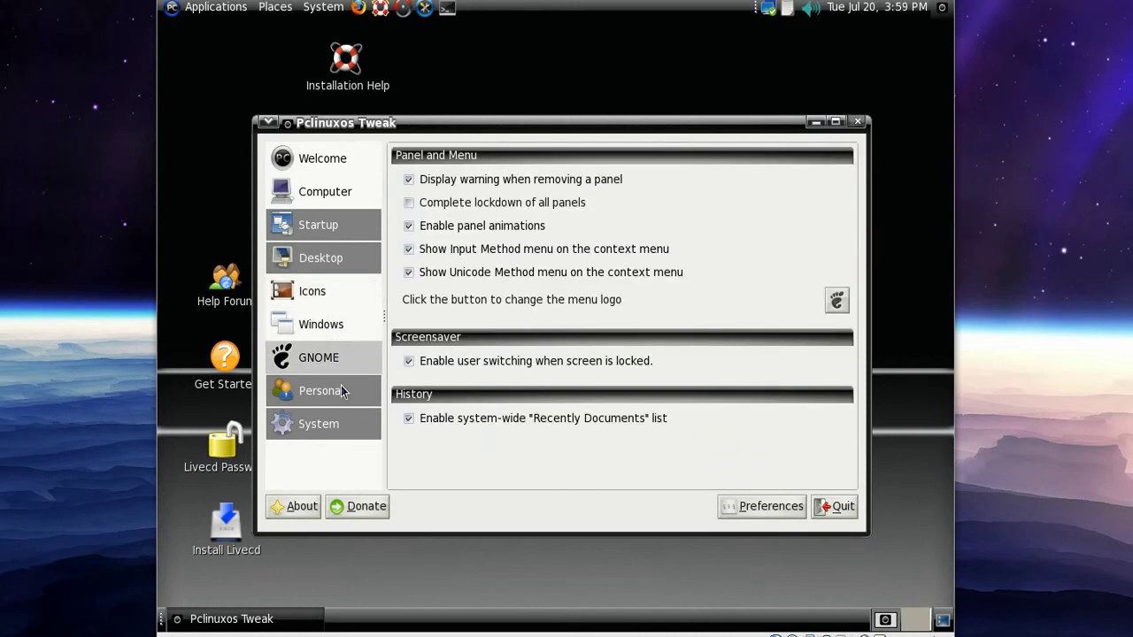
pyautogui.click(341, 391)
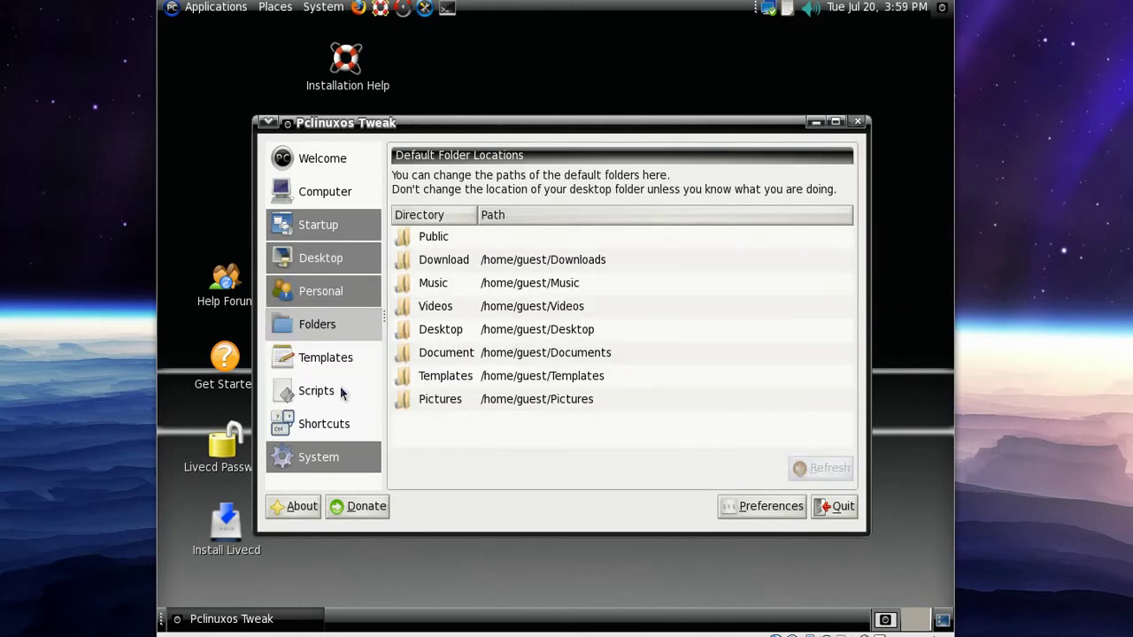
pyautogui.click(343, 460)
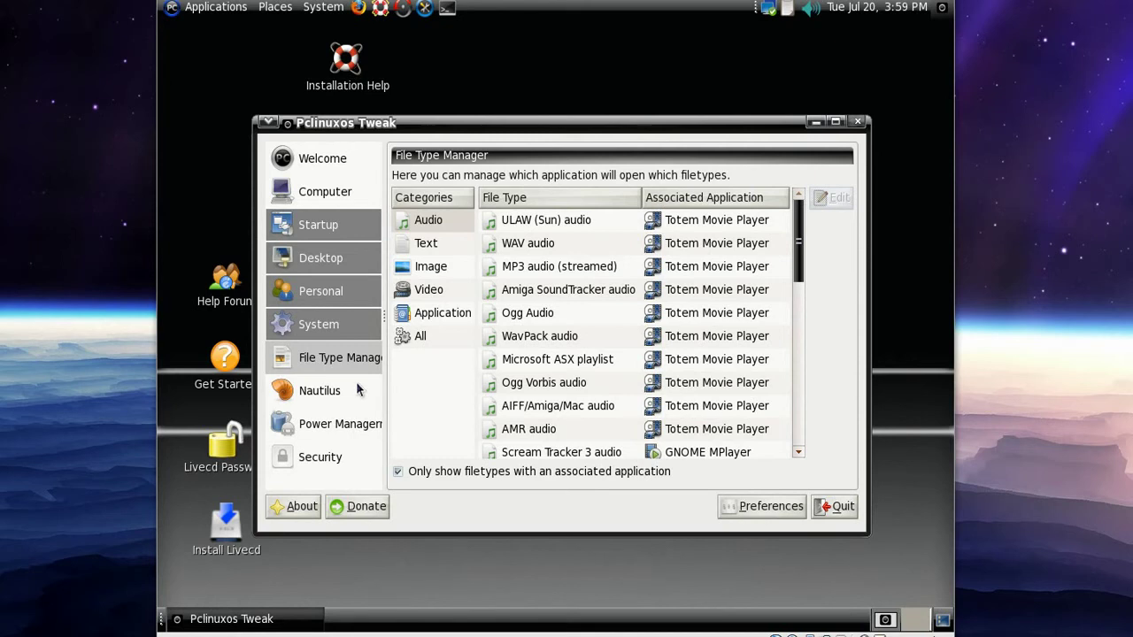
# - Quit PCLinuxOS Tweak and stack the Help Forum and Get Started icons at top-left
pyautogui.click(841, 508)
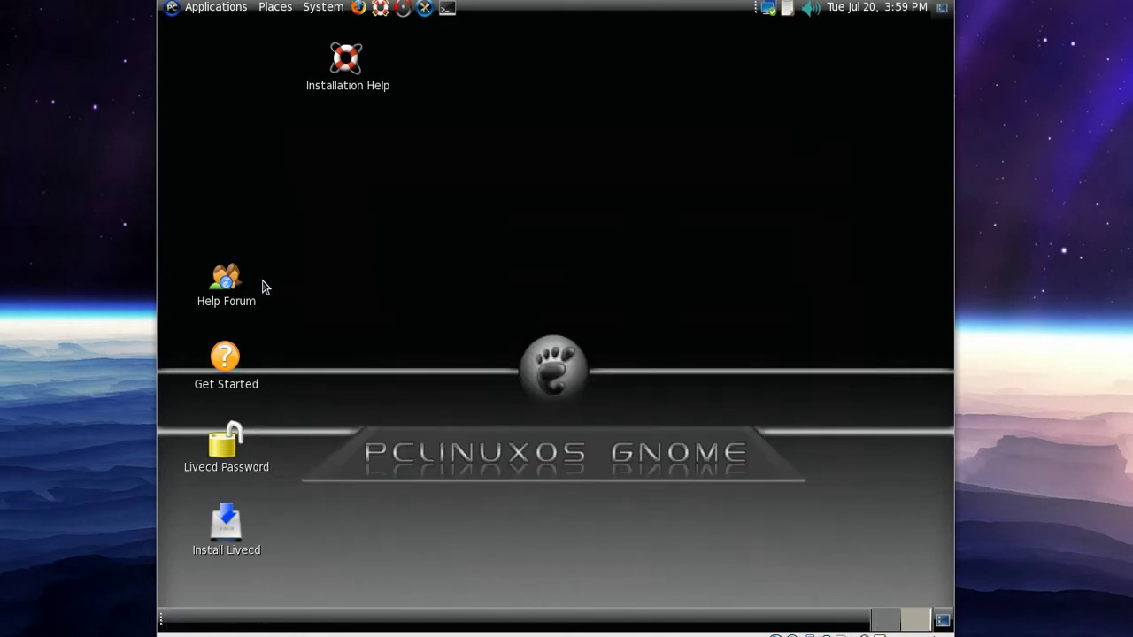
pyautogui.moveTo(239, 302); pyautogui.dragTo(244, 72)
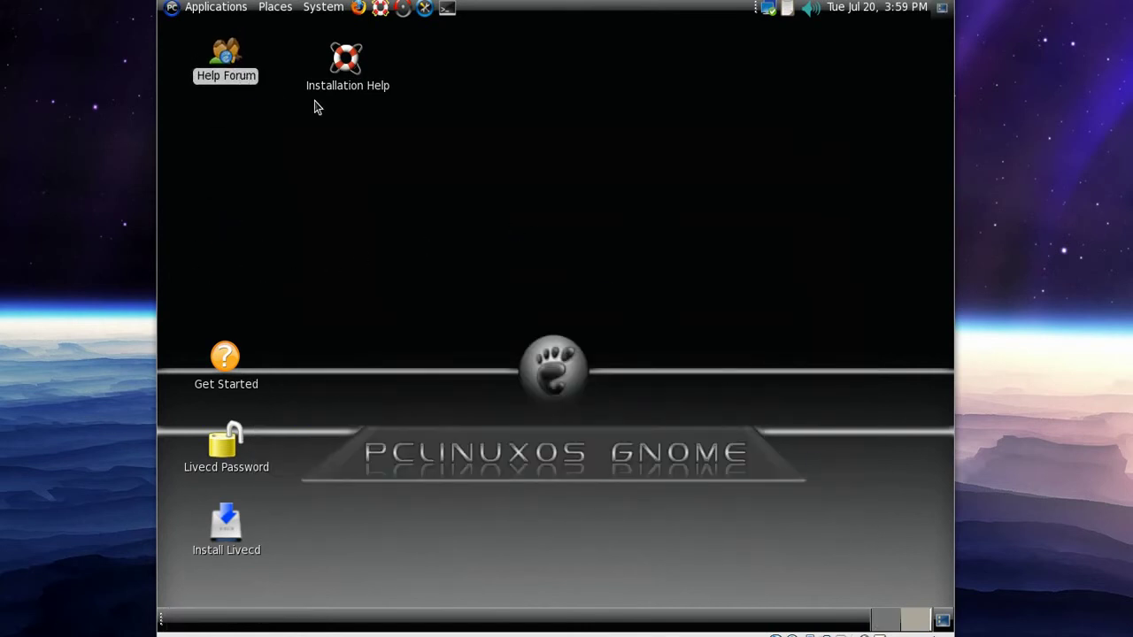
pyautogui.click(238, 380)
pyautogui.moveTo(237, 380); pyautogui.dragTo(238, 164)
pyautogui.click(229, 445)
# - Place Livecd Password below Get Started and Install Livecd under Installation Help
pyautogui.moveTo(229, 446); pyautogui.dragTo(228, 229)
pyautogui.moveTo(225, 522); pyautogui.dragTo(341, 133)
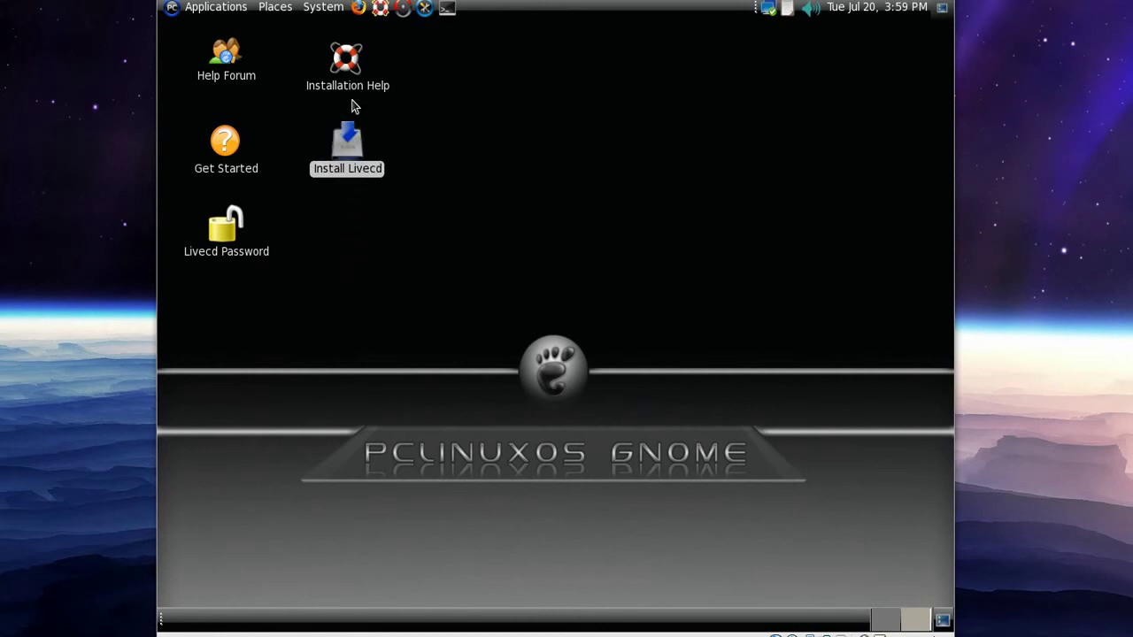
pyautogui.click(314, 8)
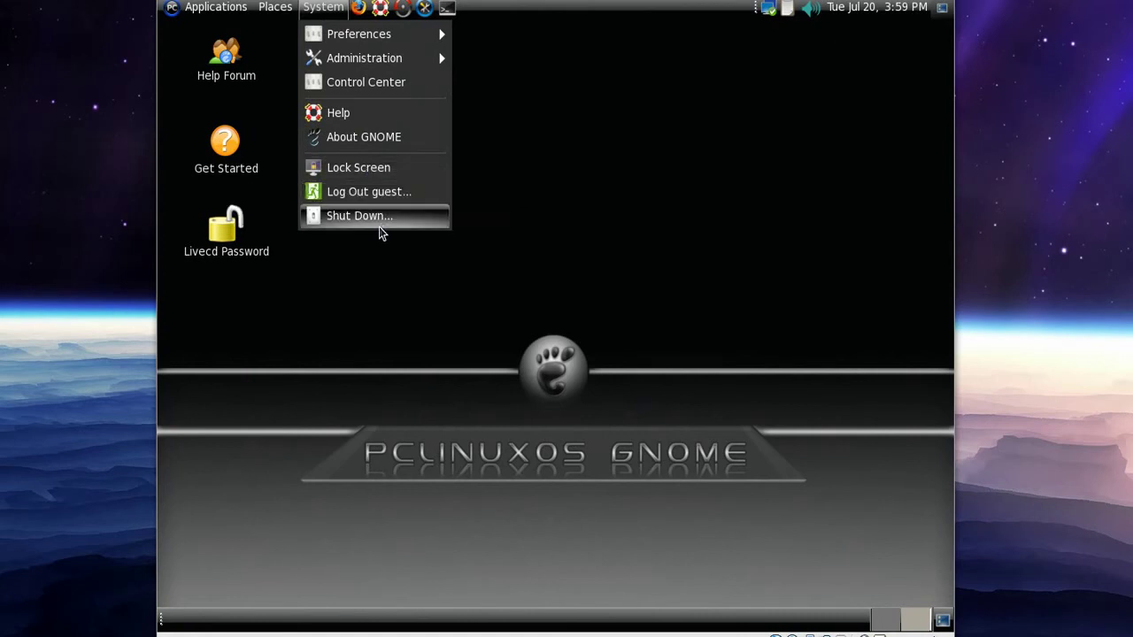
pyautogui.click(770, 279)
pyautogui.rightClick(526, 200)
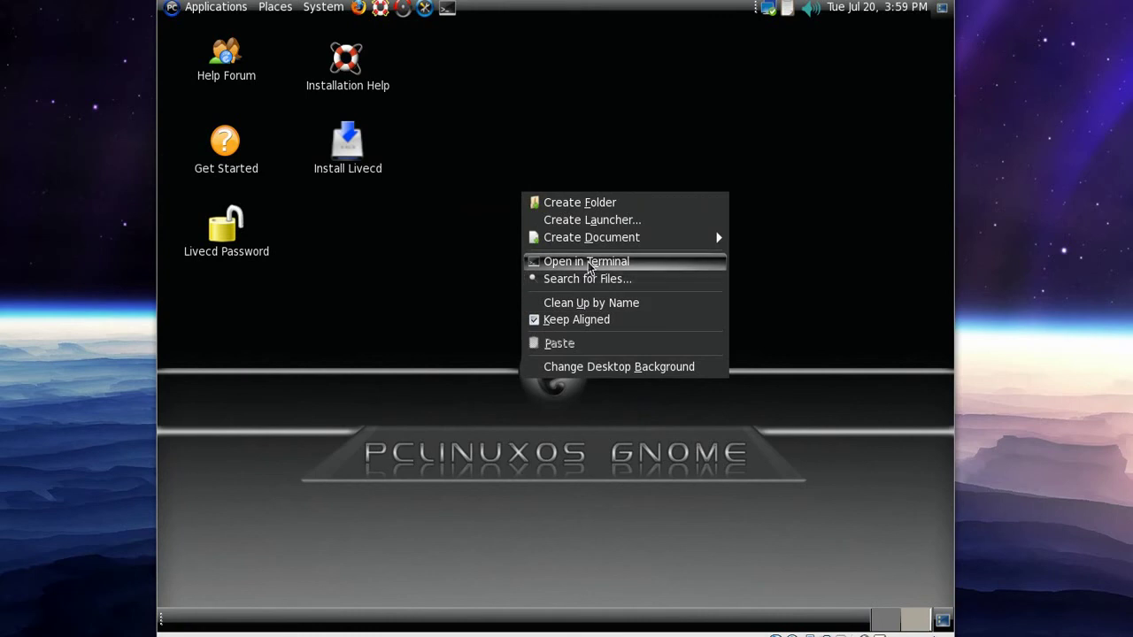
pyautogui.click(422, 246)
pyautogui.rightClick(339, 151)
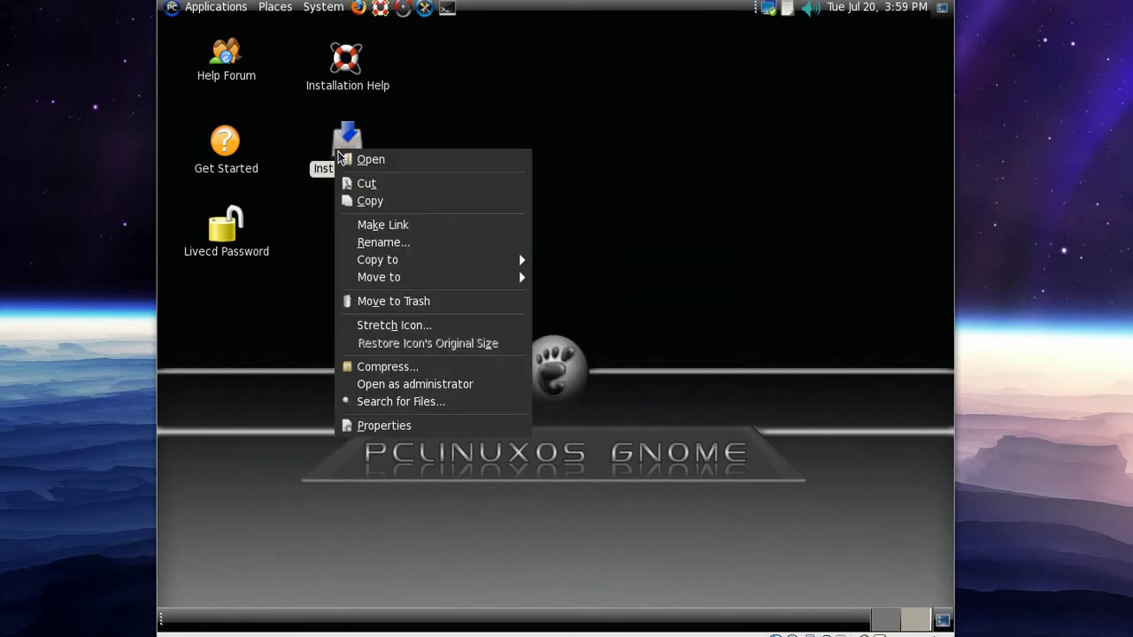
pyautogui.click(665, 231)
pyautogui.rightClick(560, 170)
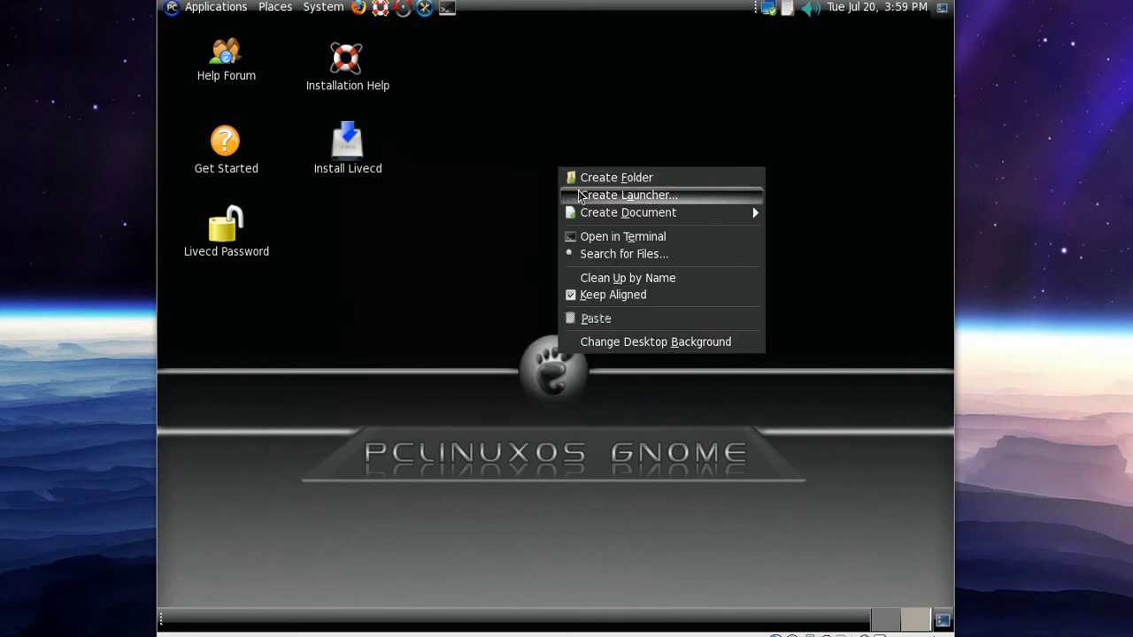
pyautogui.click(615, 345)
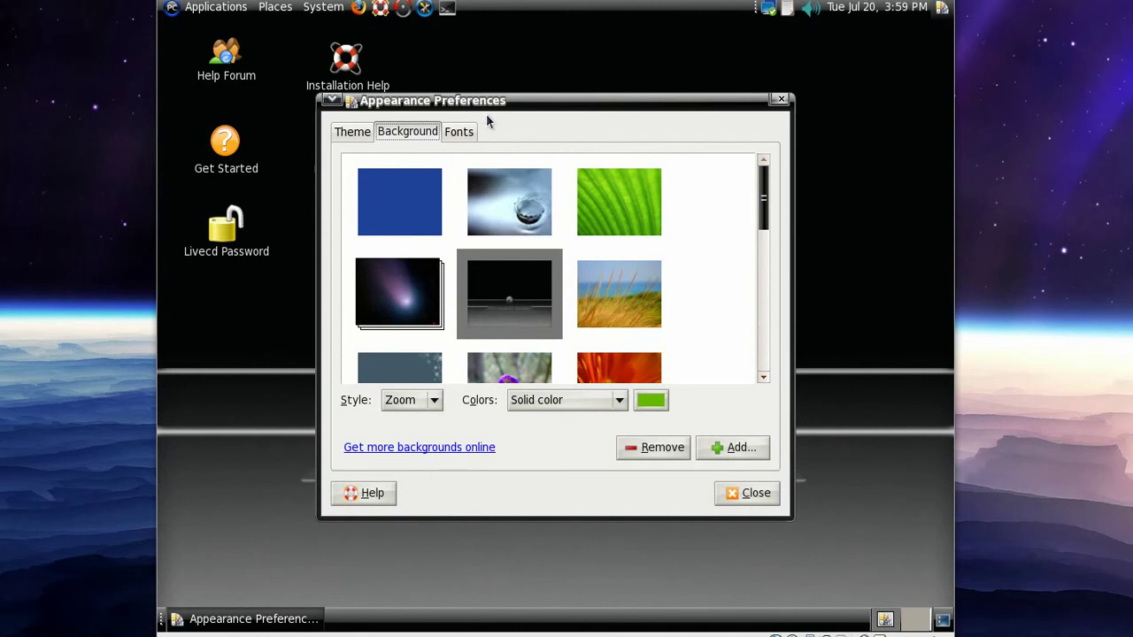
pyautogui.click(781, 100)
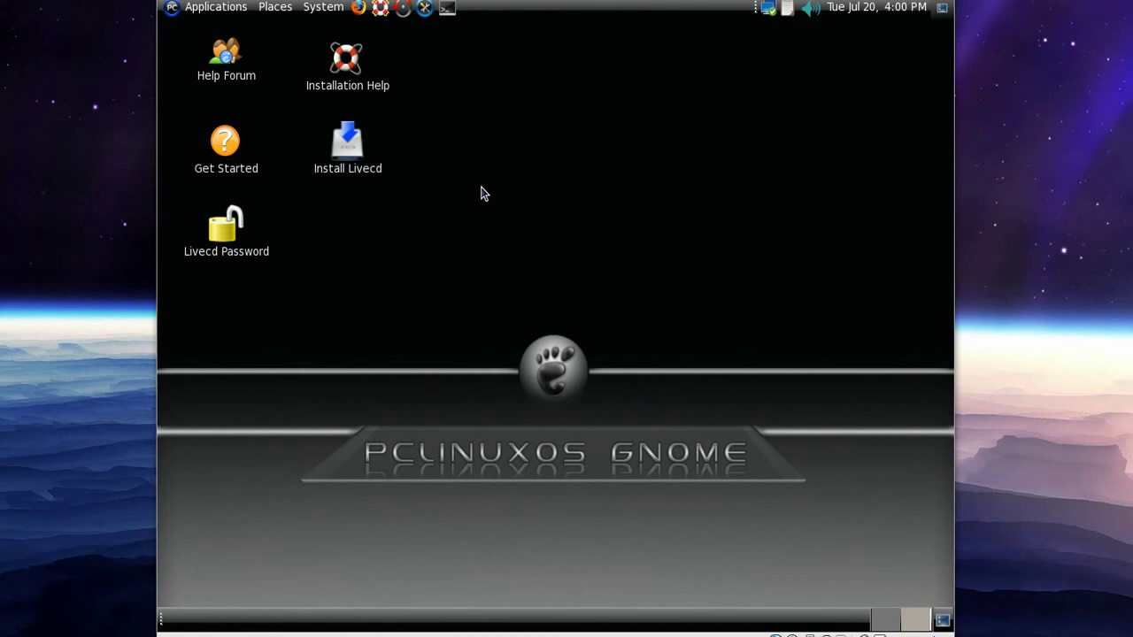
pyautogui.doubleClick(354, 157)
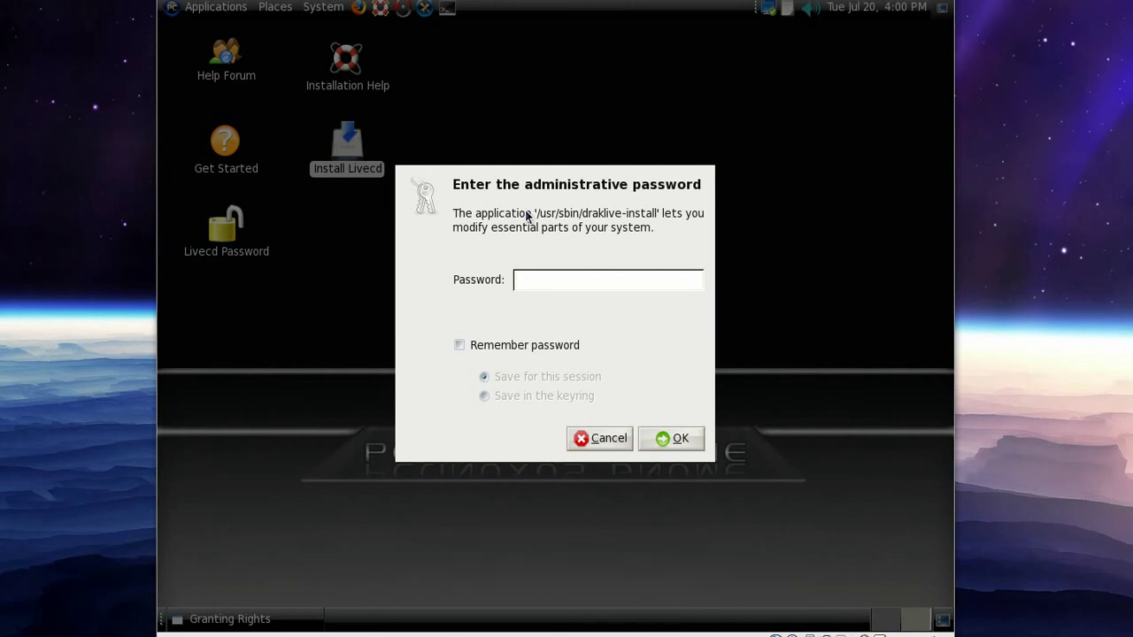
pyautogui.write('*****')
pyautogui.press('Return')
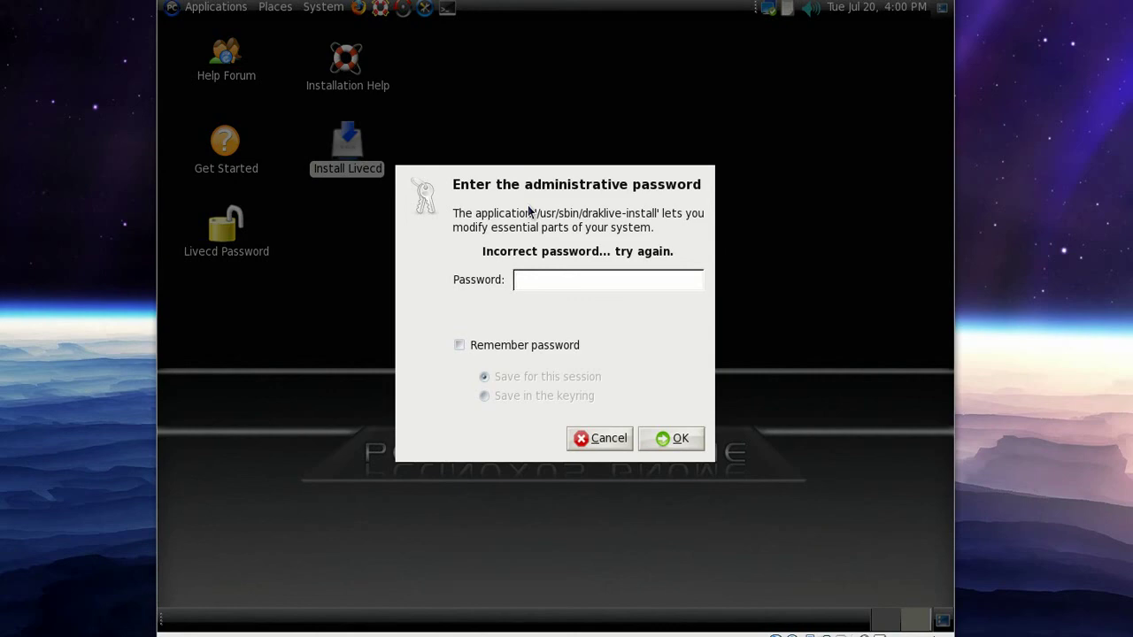
pyautogui.write('*****')
pyautogui.press('Return')
pyautogui.click(605, 439)
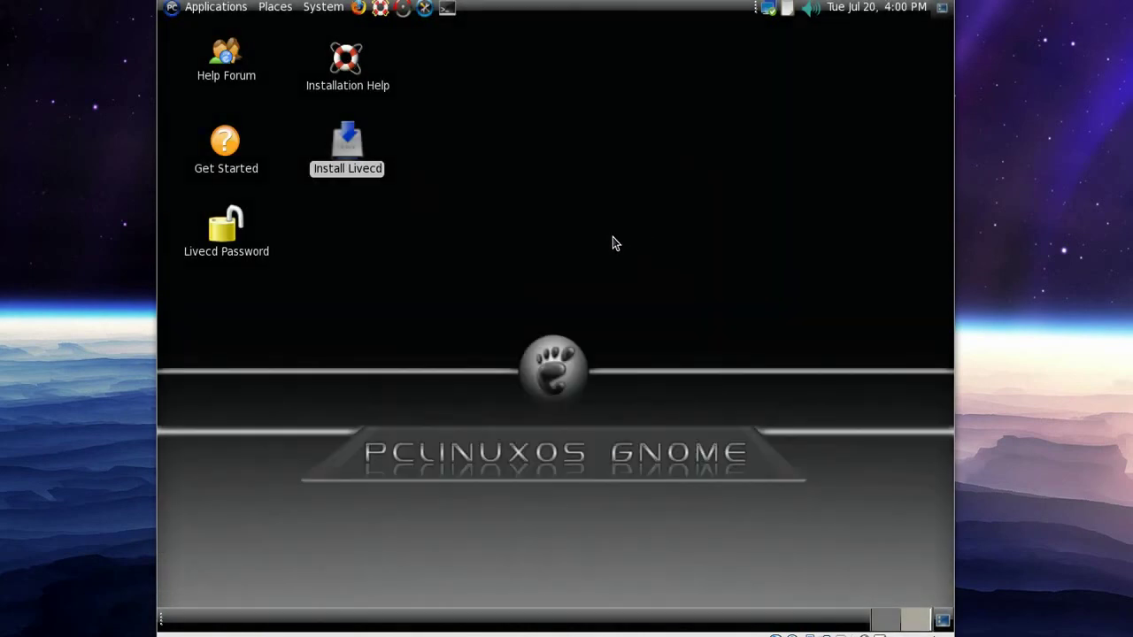
pyautogui.click(324, 7)
pyautogui.moveTo(355, 61)
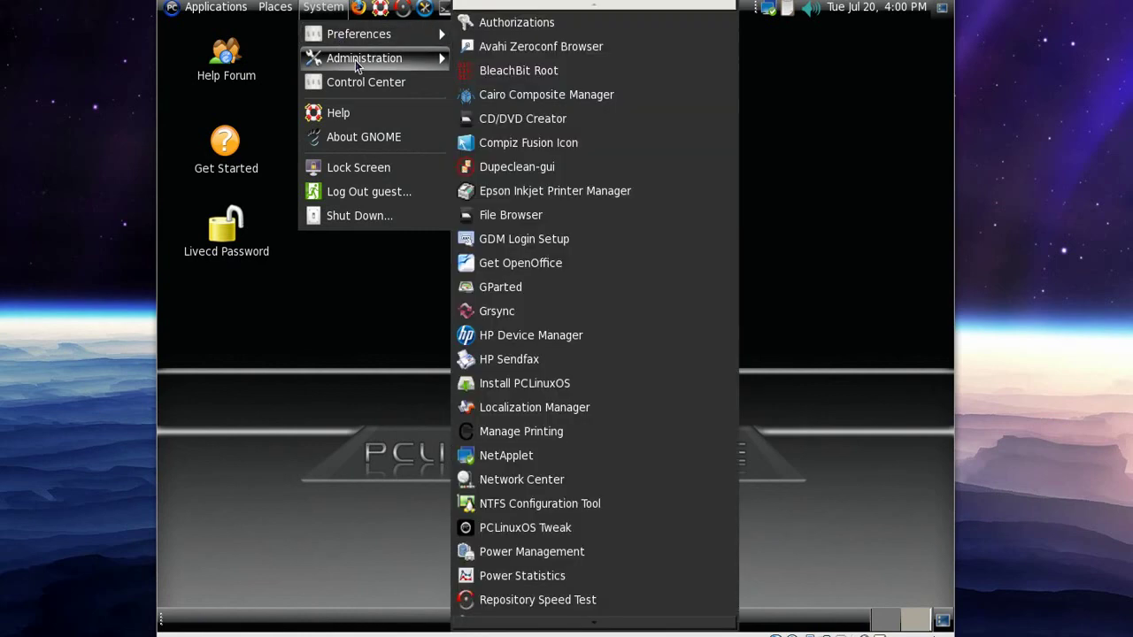
pyautogui.click(290, 13)
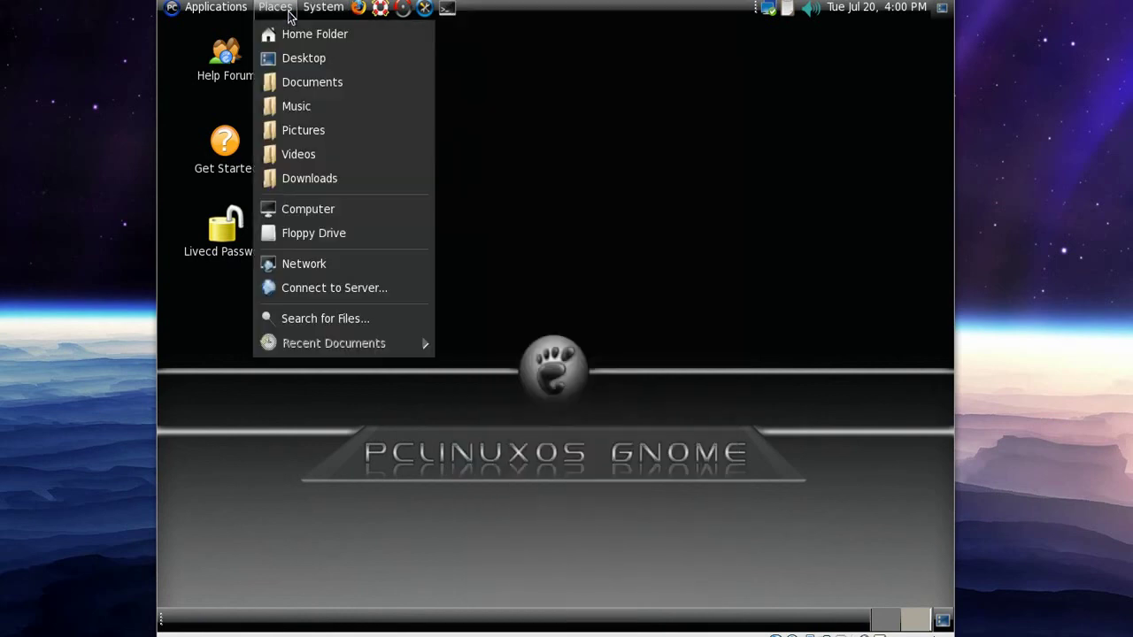
pyautogui.click(274, 13)
pyautogui.click(221, 9)
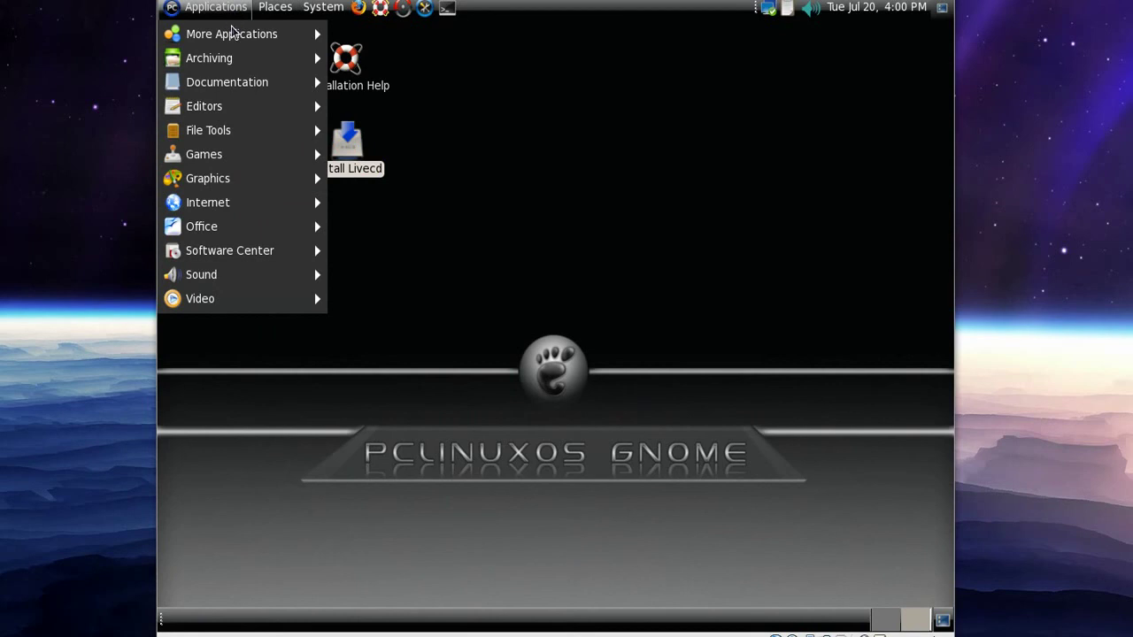
pyautogui.moveTo(235, 69)
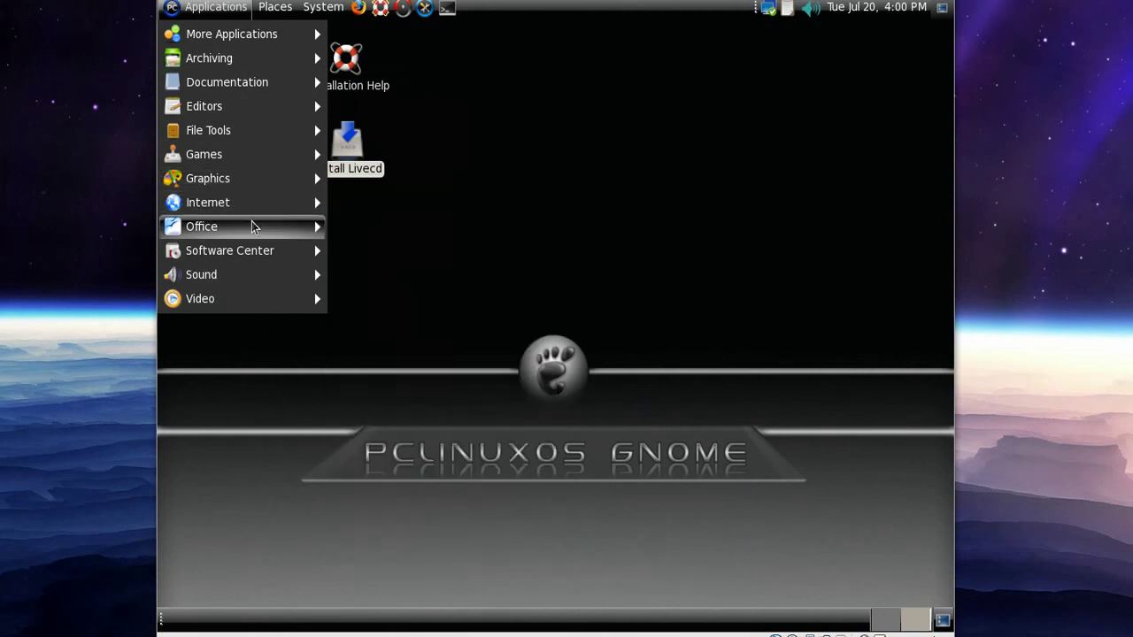
pyautogui.moveTo(255, 302)
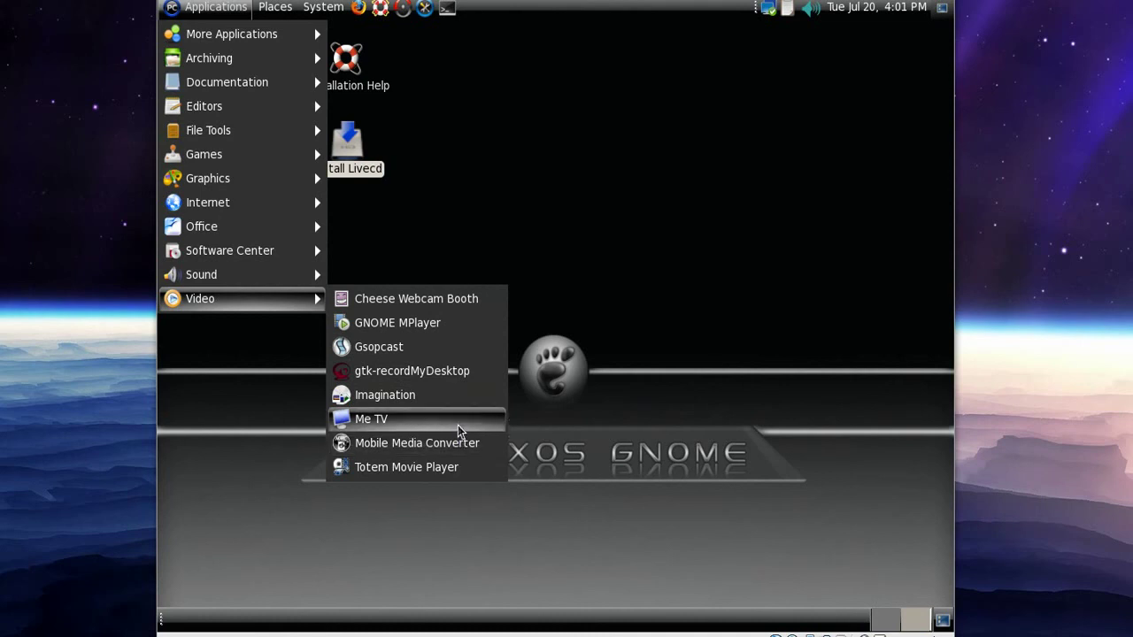
pyautogui.click(605, 154)
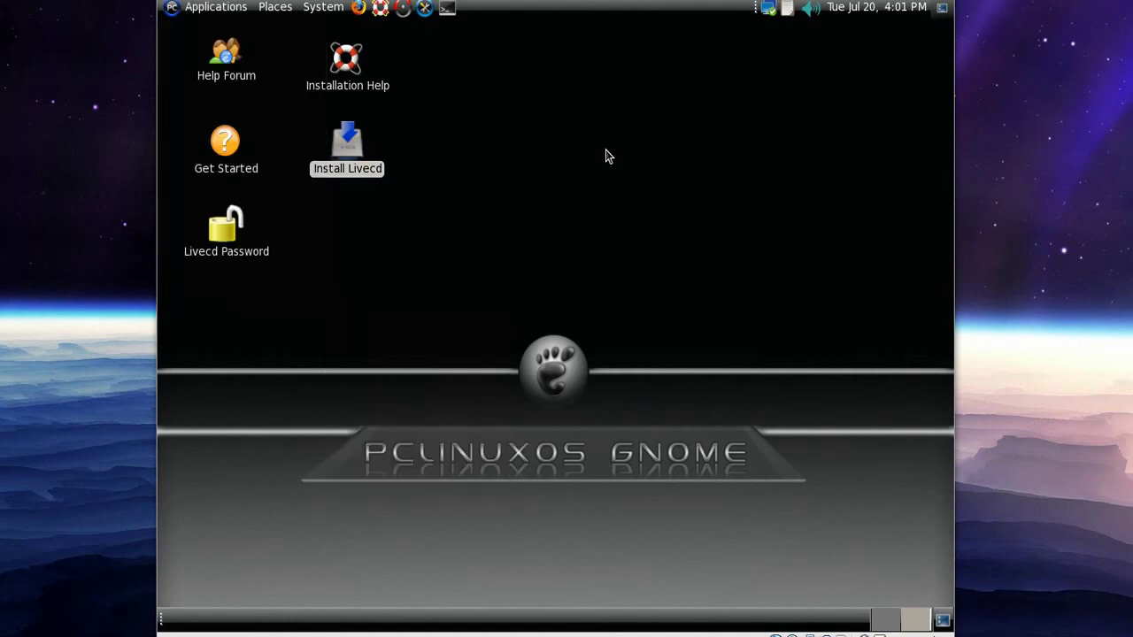